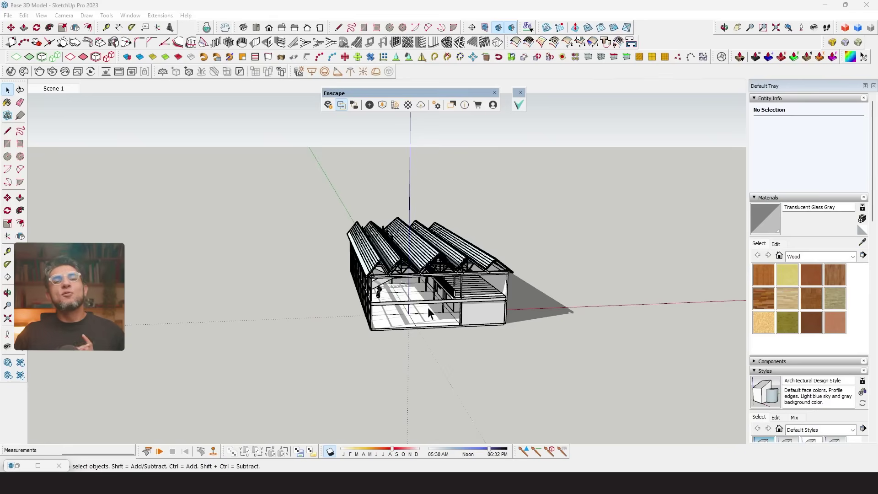
# Step: Examine the building model from outside and inside, ending at the saved Scene 1 view
pyautogui.moveTo(430, 310); pyautogui.dragTo(157, 322, button='middle')
pyautogui.moveTo(483, 334); pyautogui.dragTo(295, 257, button='middle')
pyautogui.scroll(5, 320, 247)
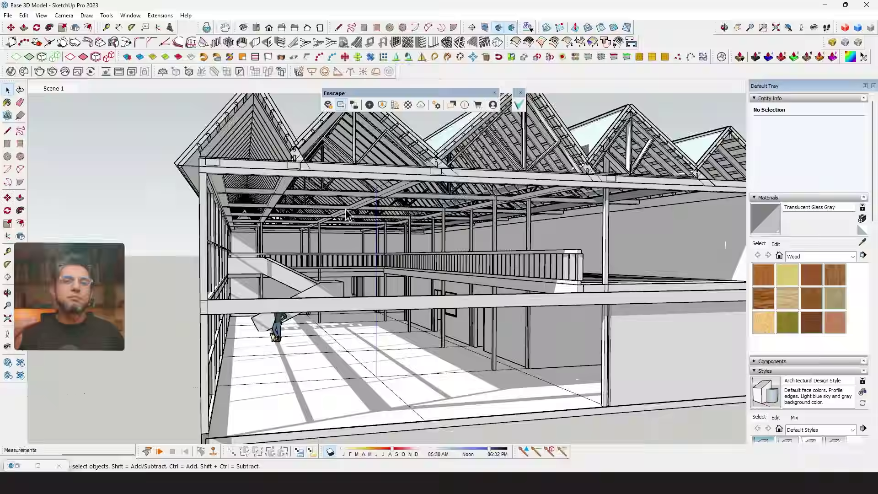
pyautogui.moveTo(354, 218); pyautogui.dragTo(217, 354, button='middle')
pyautogui.scroll(-2, 380, 338)
pyautogui.moveTo(379, 339); pyautogui.dragTo(407, 331, button='middle')
pyautogui.scroll(-2, 407, 332)
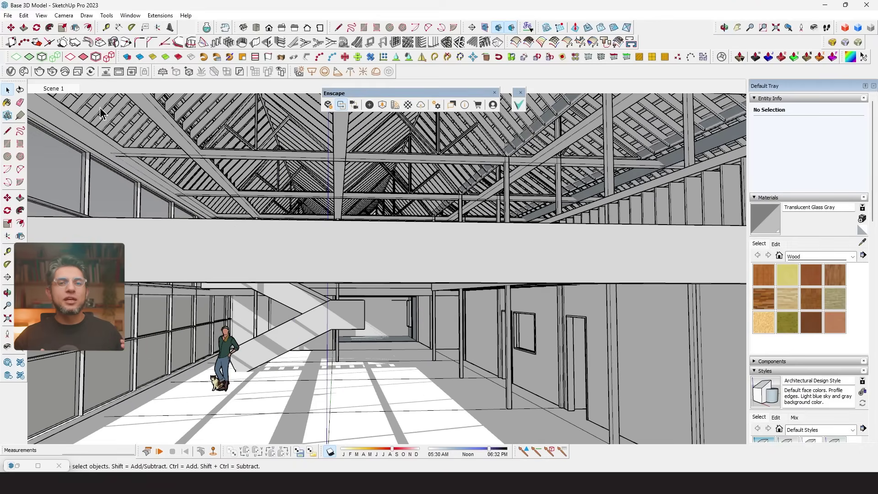
pyautogui.click(73, 91)
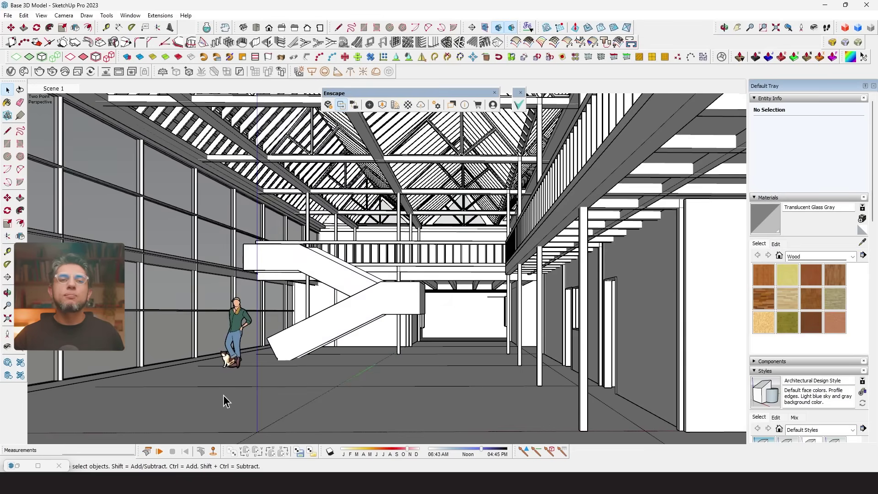
# Step: Turn on shadows and adjust the sun's date and time of day for the interior view
pyautogui.click(328, 452)
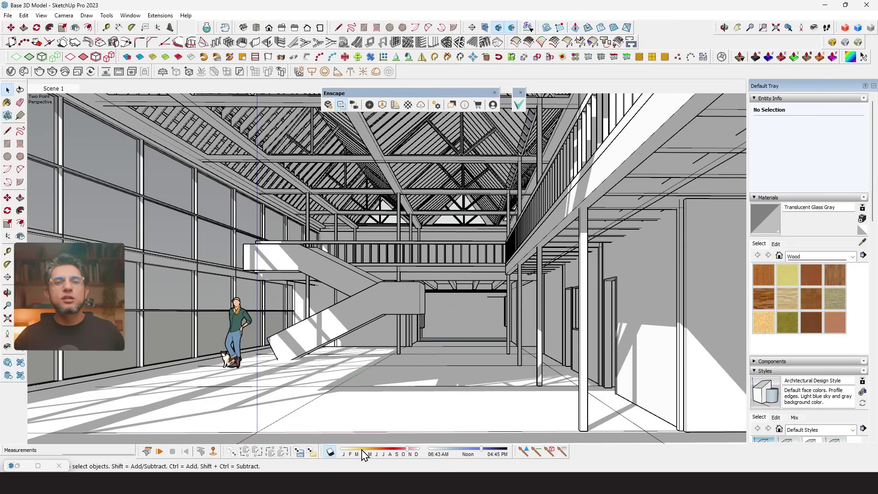
pyautogui.moveTo(406, 454); pyautogui.dragTo(397, 454)
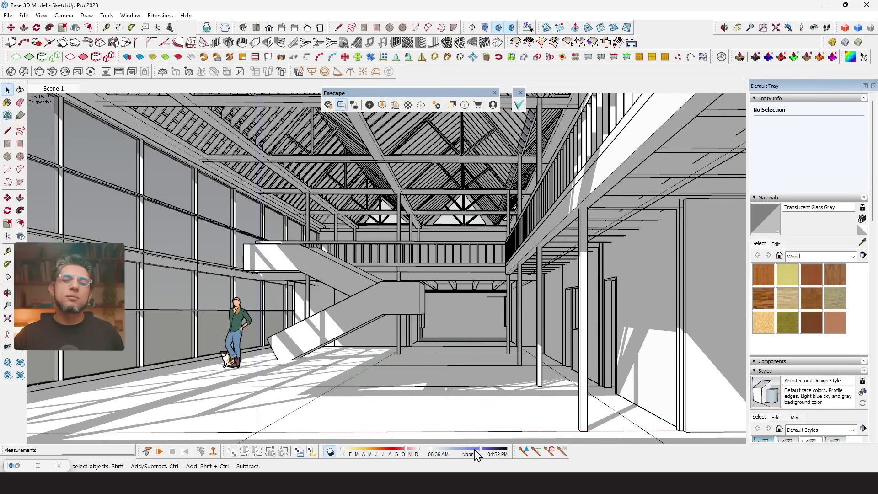
pyautogui.moveTo(478, 455)
pyautogui.mouseDown()
pyautogui.moveTo(498, 454)
pyautogui.moveTo(482, 454)
pyautogui.mouseUp()
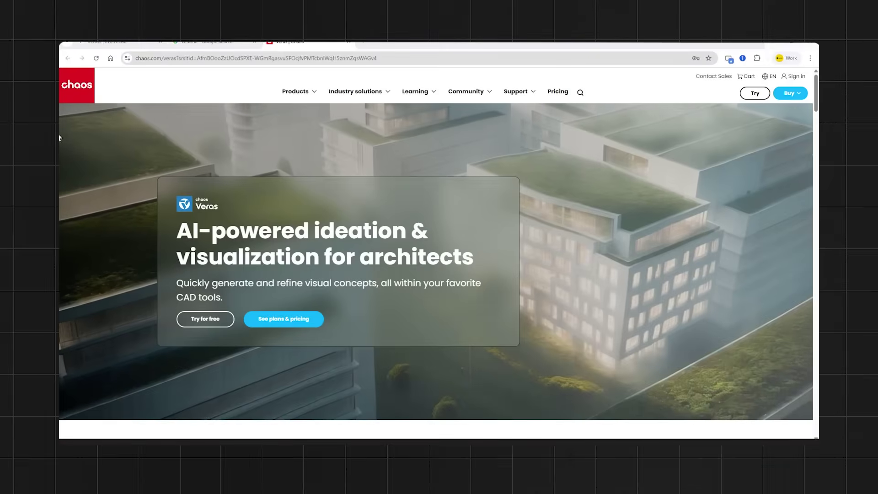
# Step: Switch to the browser and review the Chaos Veras product page, including its Enscape + Veras before-and-after comparison image
pyautogui.moveTo(517, 91)
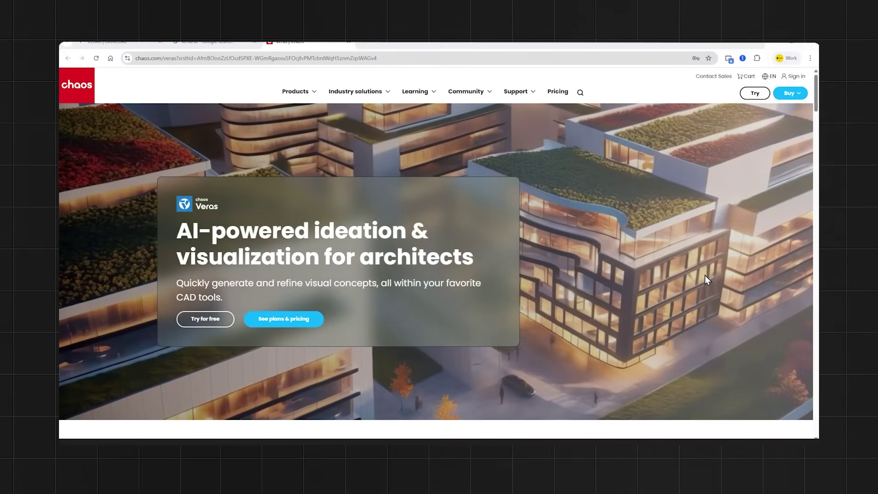
pyautogui.scroll(-3, 602, 225)
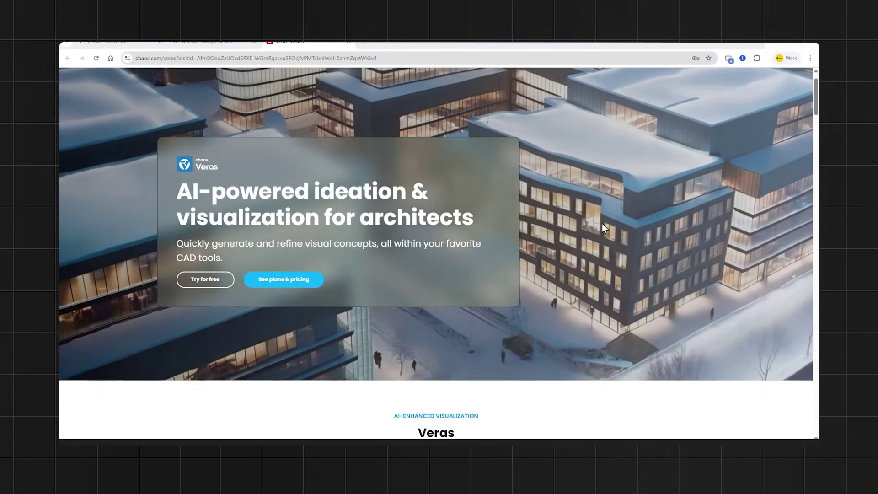
pyautogui.scroll(-4, 602, 224)
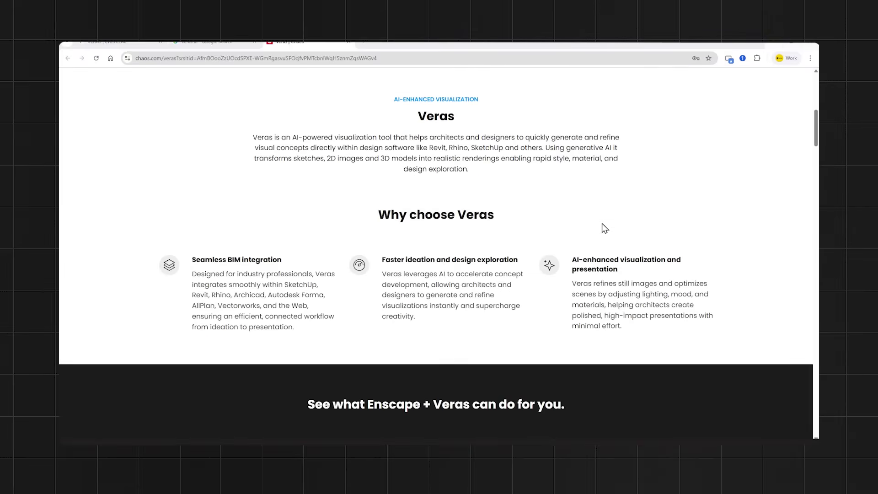
pyautogui.scroll(-6, 602, 223)
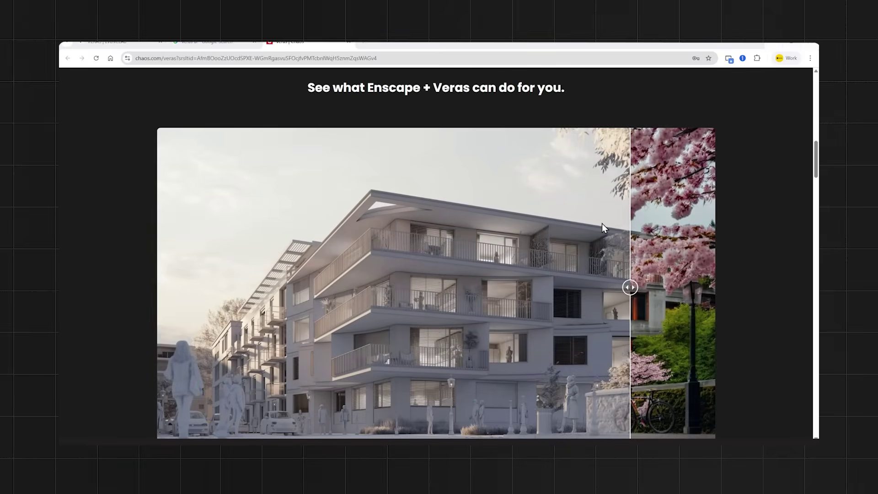
pyautogui.scroll(-1, 602, 223)
pyautogui.moveTo(631, 247); pyautogui.dragTo(236, 247)
pyautogui.scroll(-12, 262, 220)
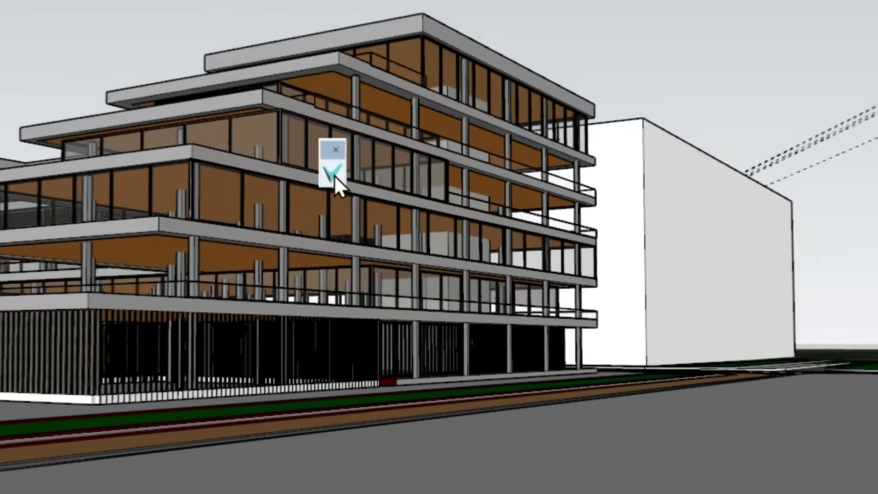
# Step: Open Veras in the Working Terraces model, render the building with presets including Creative Watercolor, and select the second result
pyautogui.click(278, 151)
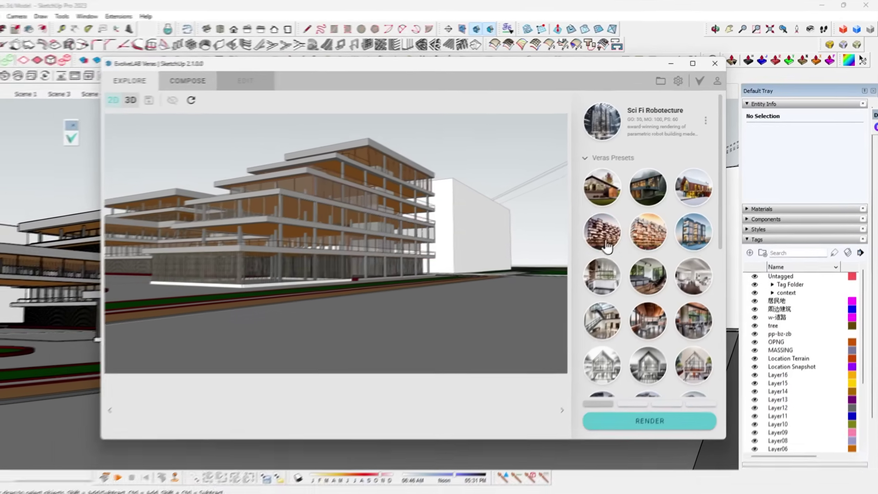
pyautogui.click(617, 219)
pyautogui.click(634, 461)
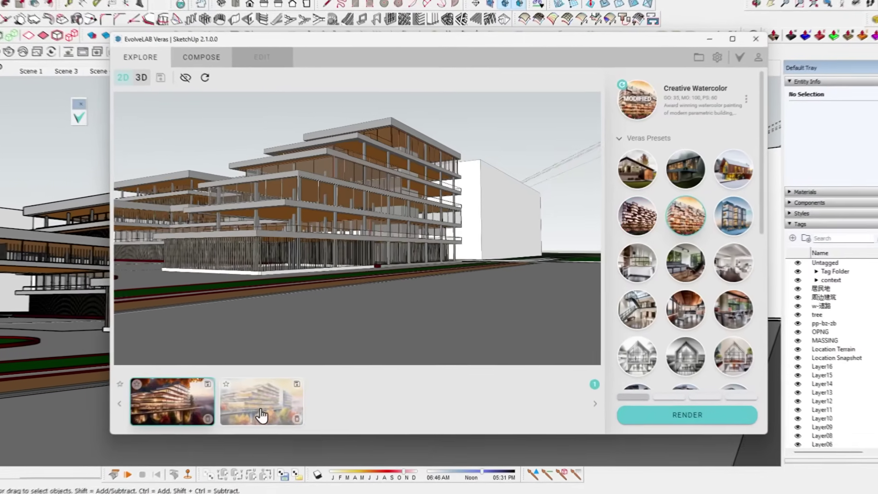
pyautogui.click(286, 386)
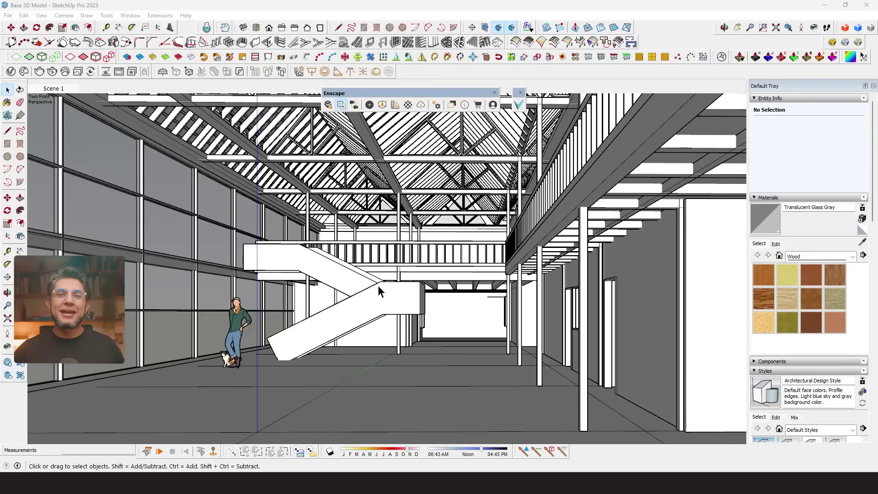
# Step: Open Veras in the Base 3D Model at Scene 1 and choose the Cabin Interior - Sharp preset
pyautogui.moveTo(433, 259); pyautogui.dragTo(454, 251, button='middle')
pyautogui.click(518, 105)
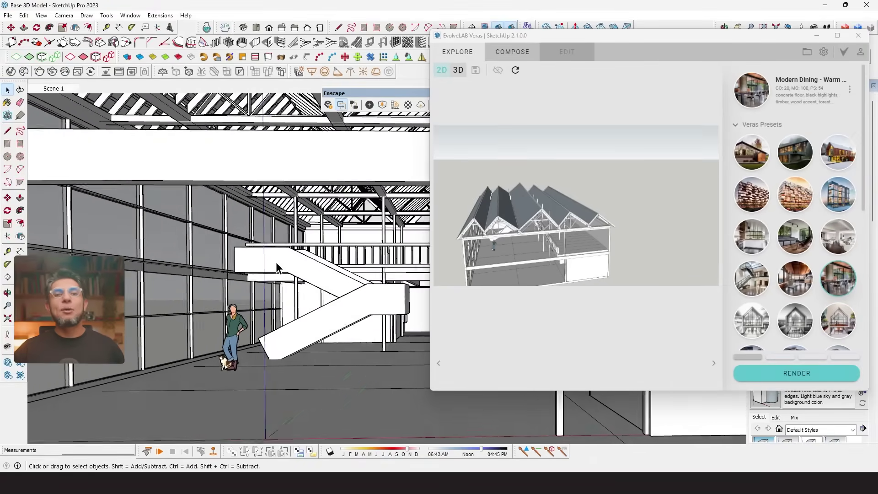
pyautogui.moveTo(539, 37); pyautogui.dragTo(777, 143)
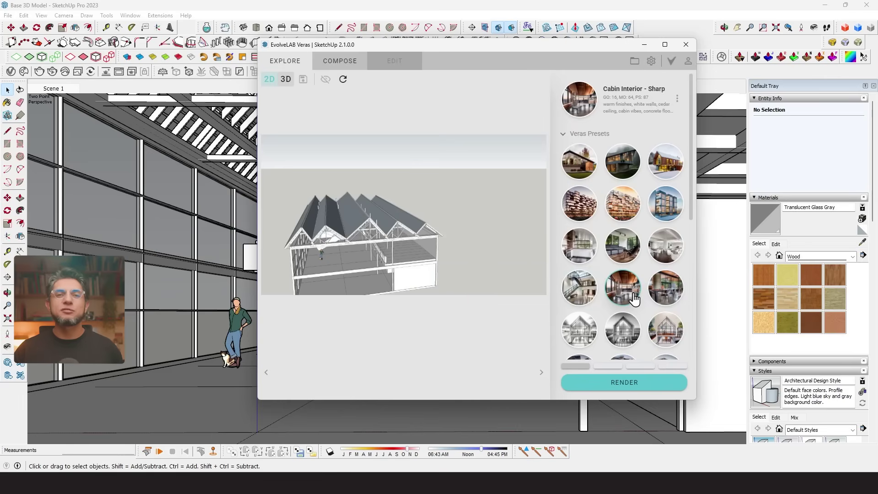
pyautogui.scroll(-2, 634, 298)
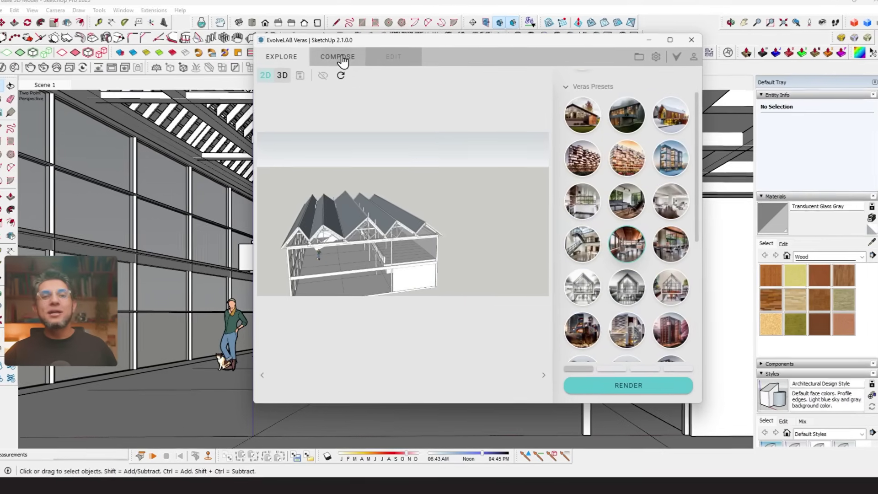
# Step: Review the preset's prompt, override and render engine settings, and render the interior with Cabin Interior - Sharp
pyautogui.click(340, 61)
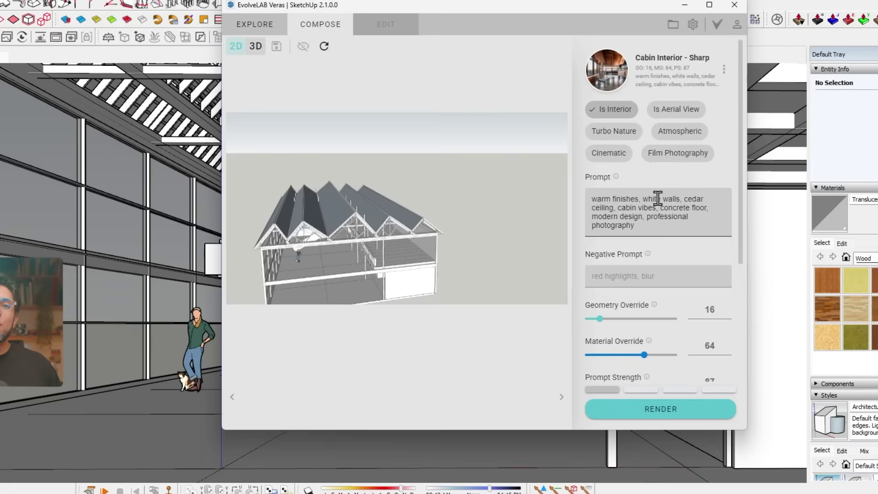
pyautogui.scroll(-5, 664, 206)
pyautogui.scroll(-2, 676, 274)
pyautogui.scroll(5, 676, 275)
pyautogui.scroll(-5, 676, 275)
pyautogui.click(619, 383)
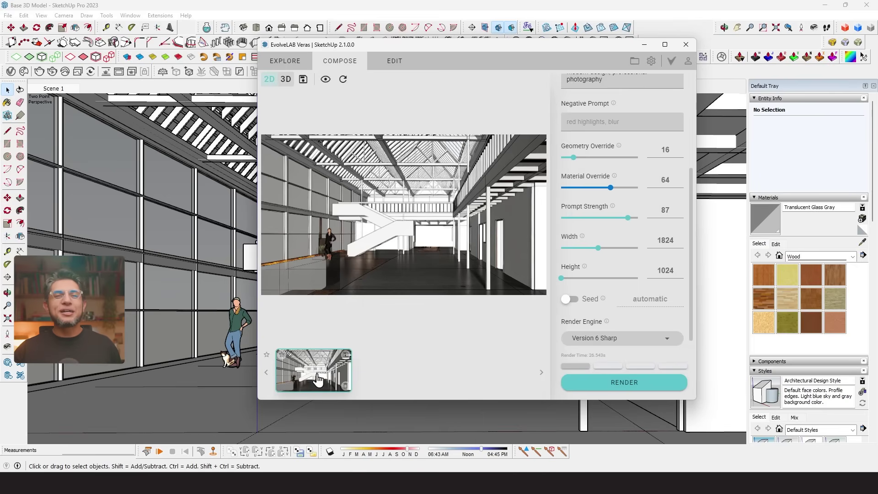
# Step: Render the interior with the Modern Dining - Warm preset and display the new result
pyautogui.scroll(5, 567, 192)
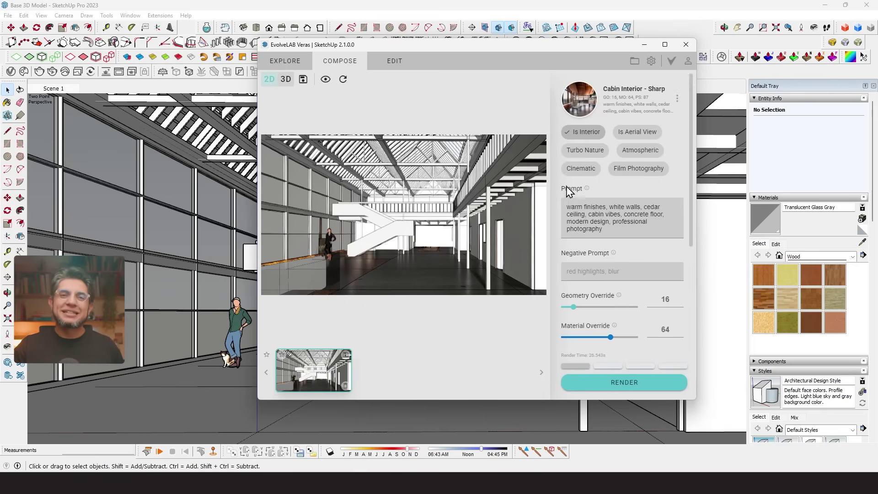
pyautogui.click(292, 63)
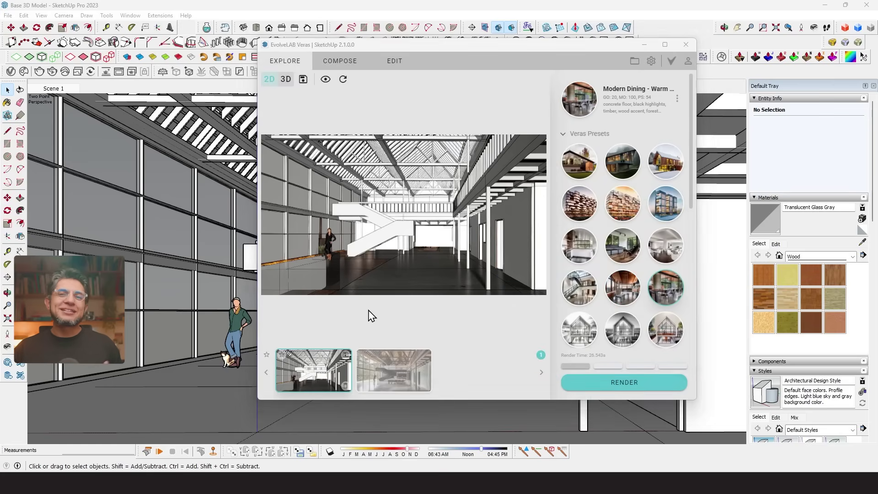
pyautogui.click(398, 382)
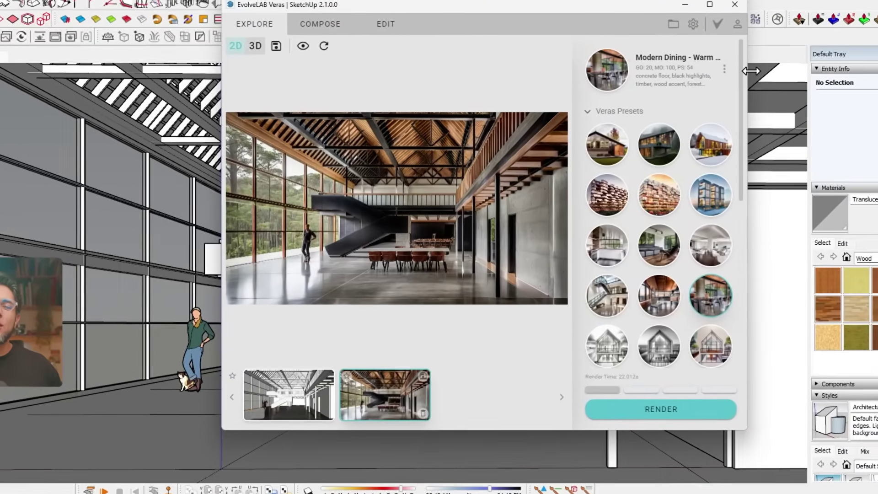
# Step: Widen the Veras window and examine the dining hall render's details up close
pyautogui.moveTo(746, 71); pyautogui.dragTo(877, 72)
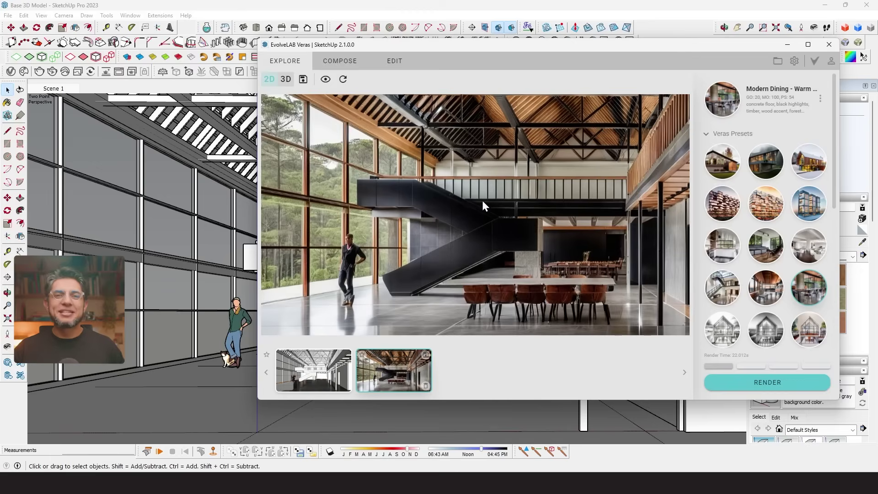
pyautogui.scroll(3, 386, 286)
pyautogui.scroll(3, 419, 152)
pyautogui.scroll(-5, 546, 245)
pyautogui.scroll(4, 452, 257)
pyautogui.scroll(-4, 492, 260)
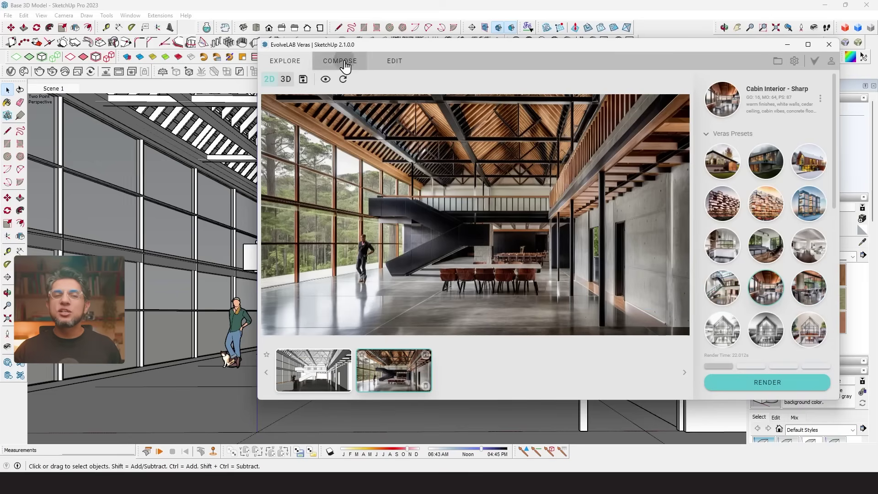
# Step: Edit the Cabin Interior - Sharp prompt to use wooden walls and scandinavian design, and append tropical forest
pyautogui.click(340, 61)
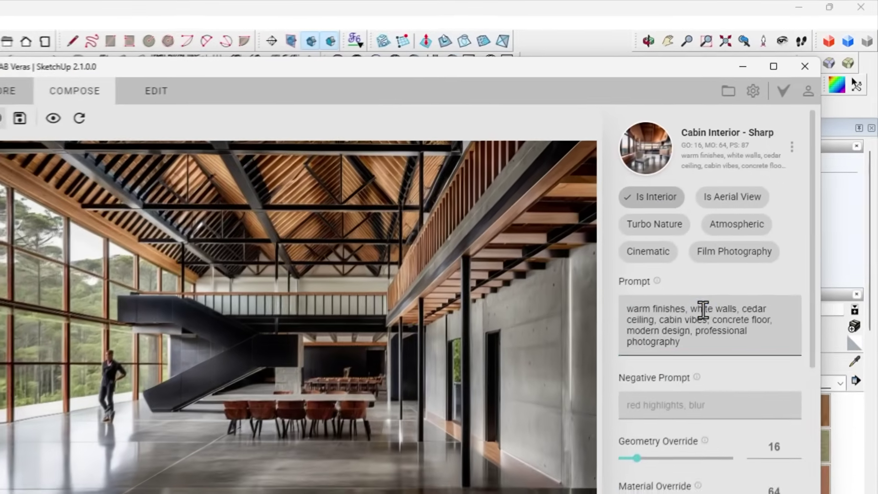
pyautogui.doubleClick(703, 309)
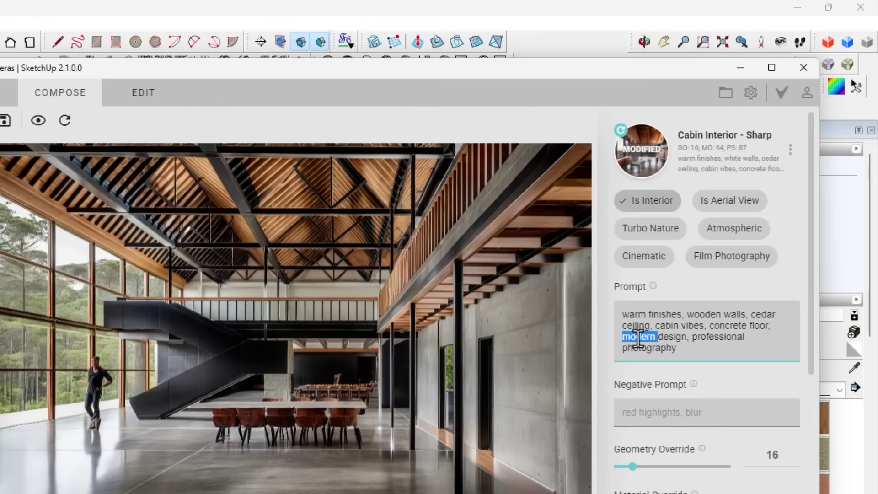
pyautogui.write('scandinav')
pyautogui.write('ian')
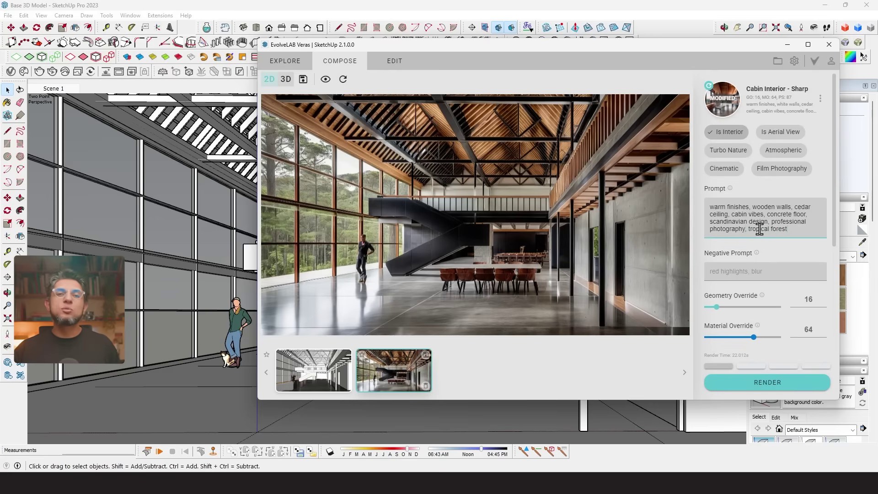
# Step: Set Geometry Override to 20 and render the interior with the edited prompt
pyautogui.scroll(-1, 771, 248)
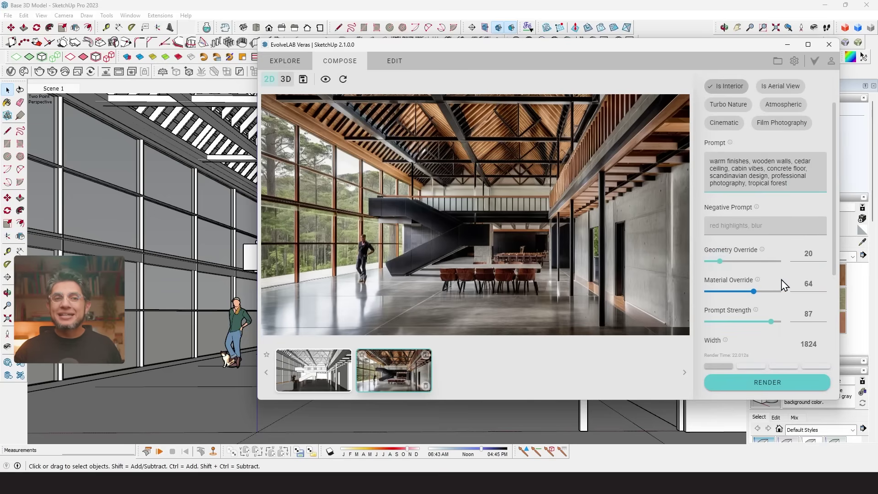
pyautogui.scroll(-3, 785, 285)
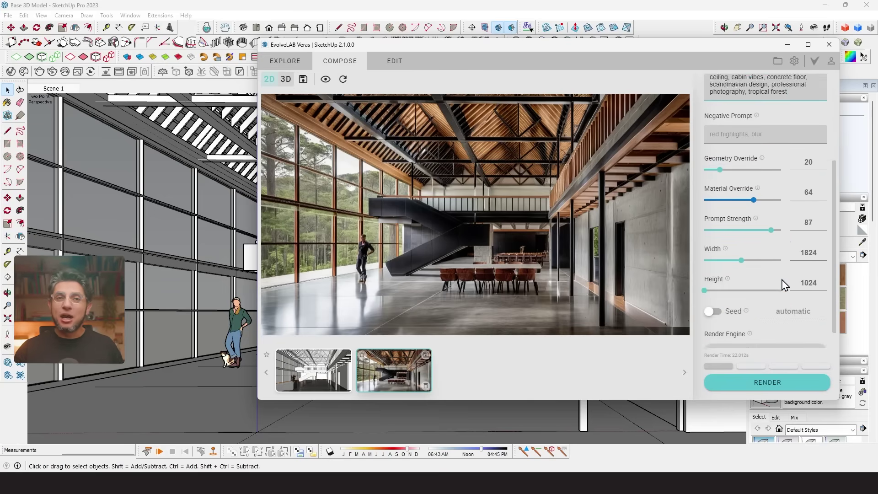
pyautogui.click(772, 384)
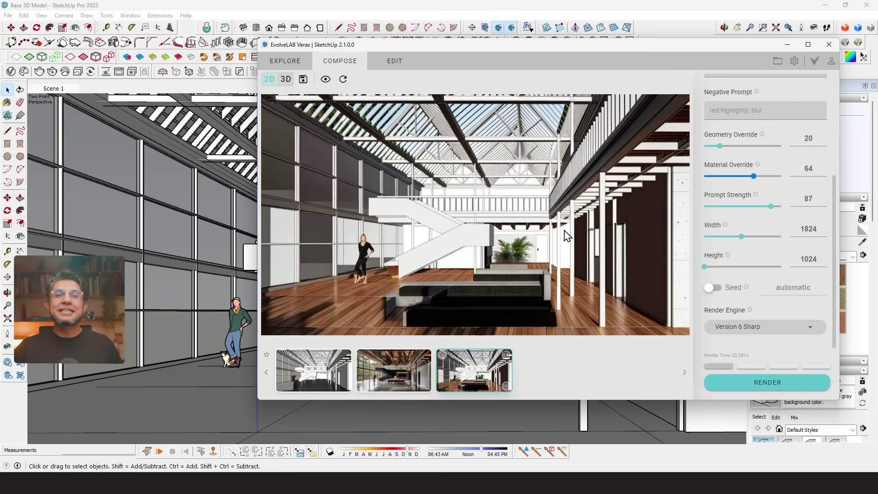
# Step: Enable the Atmospheric and Cinematic options, set Material Override to 72, and render the interior again
pyautogui.scroll(3, 773, 155)
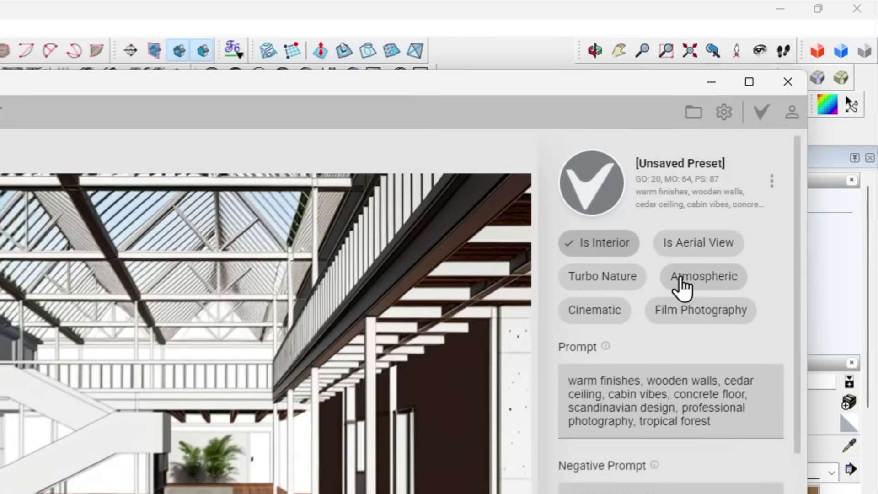
pyautogui.click(680, 280)
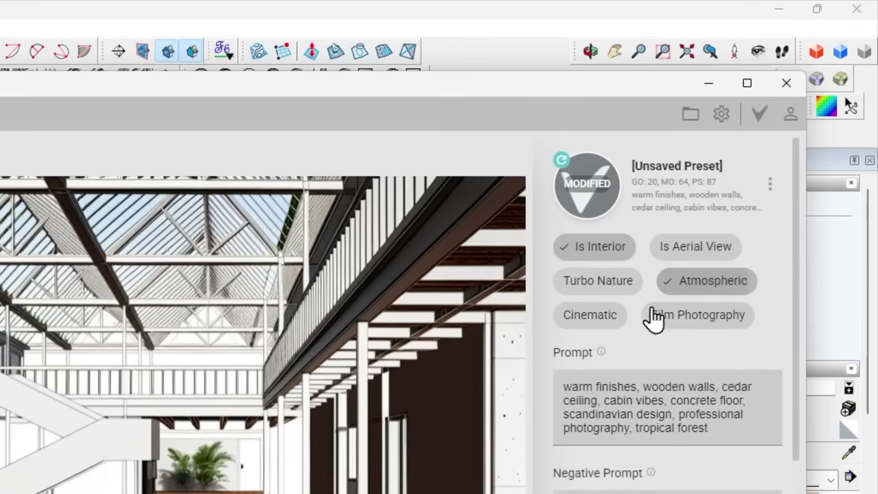
pyautogui.click(614, 315)
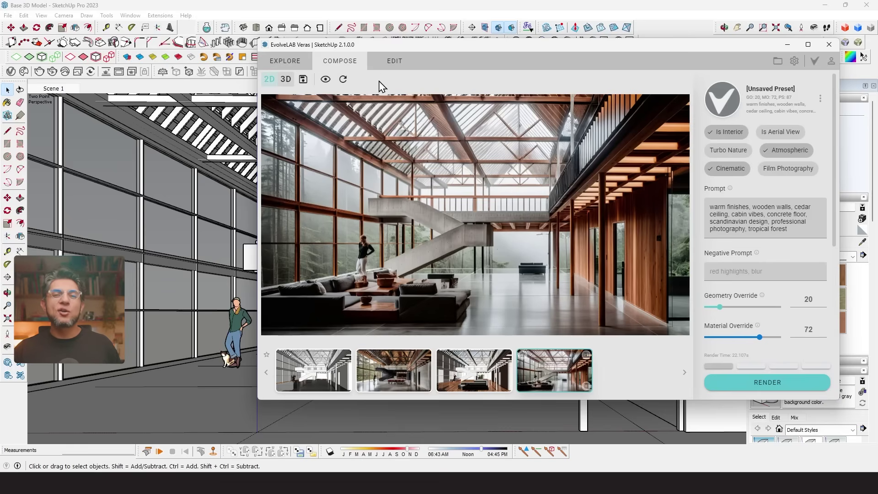
# Step: Browse the Veras presets and generate another render of the interior from them
pyautogui.click(296, 68)
pyautogui.scroll(-5, 776, 289)
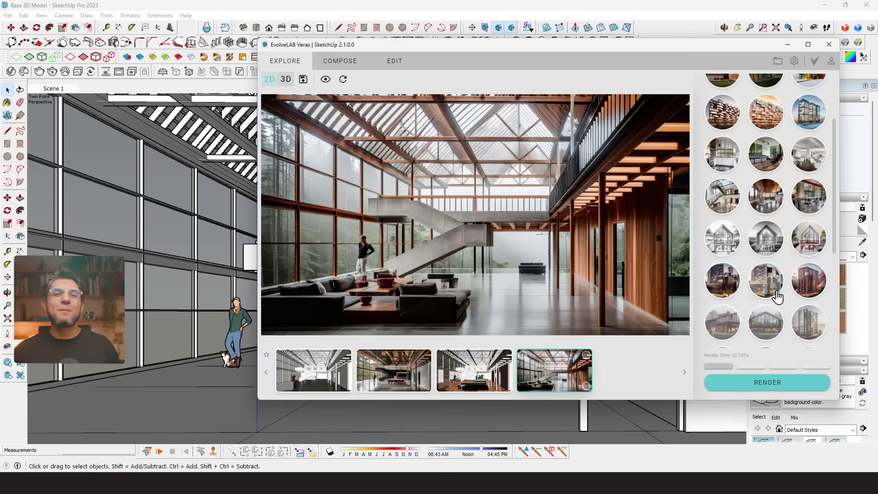
pyautogui.moveTo(777, 296)
pyautogui.scroll(-5, 777, 296)
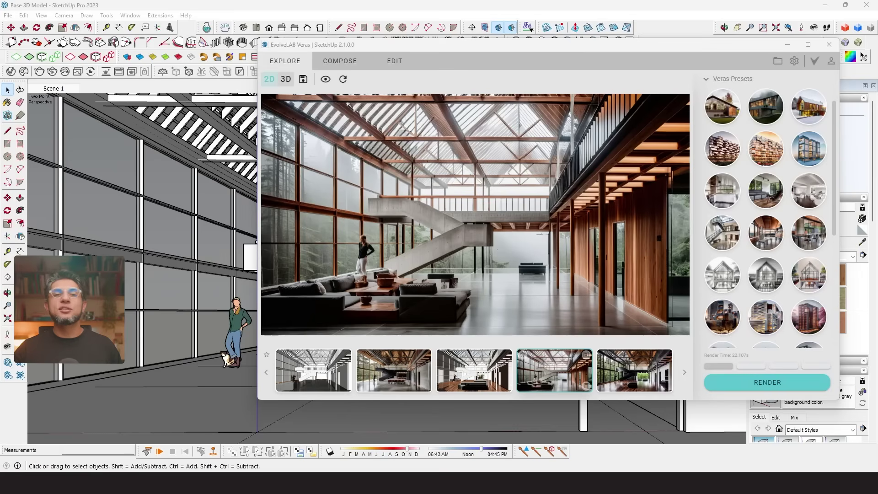
# Step: Capture the displayed Veras render as a screenshot and paste it into a new ChatGPT message
pyautogui.press('super+shift+s')
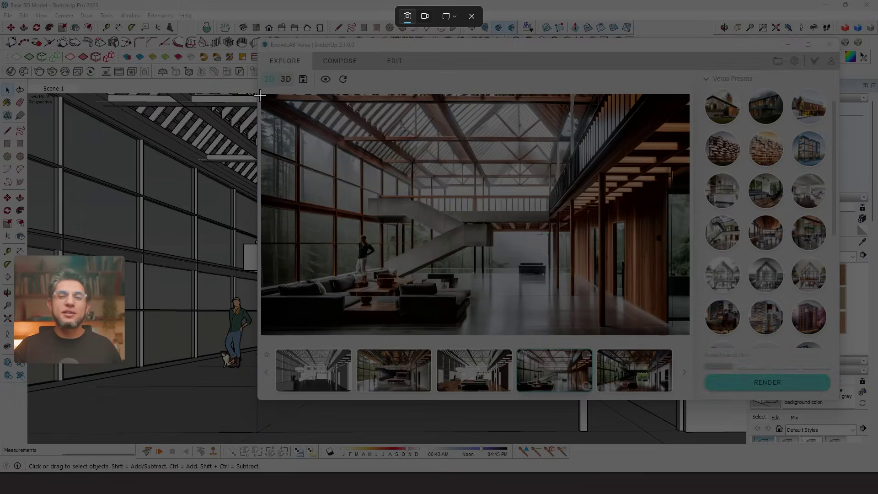
pyautogui.moveTo(261, 94); pyautogui.dragTo(687, 333)
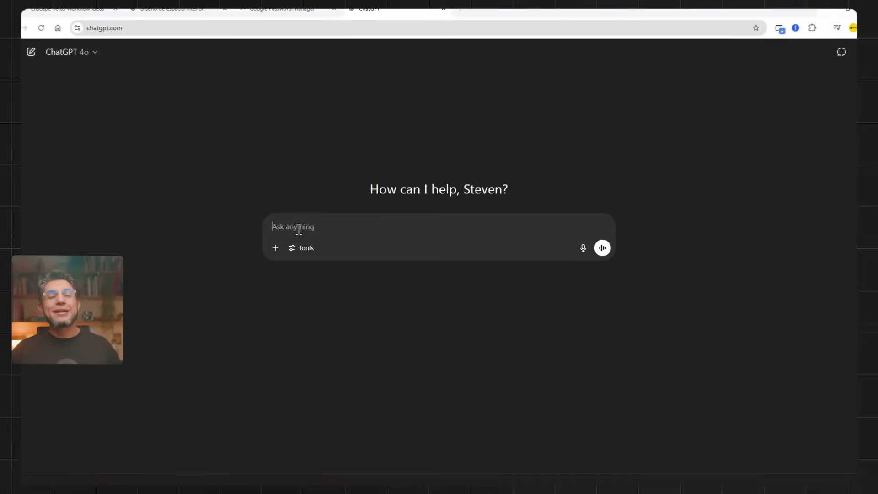
pyautogui.hotkey('ctrl', 'v')
# Step: Ask for a Veras AI prompt describing this same space much cozier, with plants, a library and concrete floor, in simple words separated by commas
pyautogui.write('Give me a prompt')
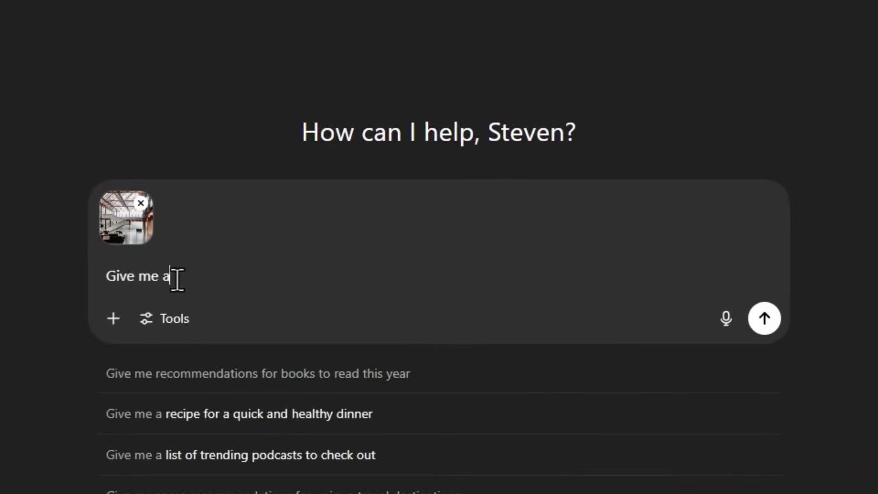
pyautogui.write(' to use in Veras A')
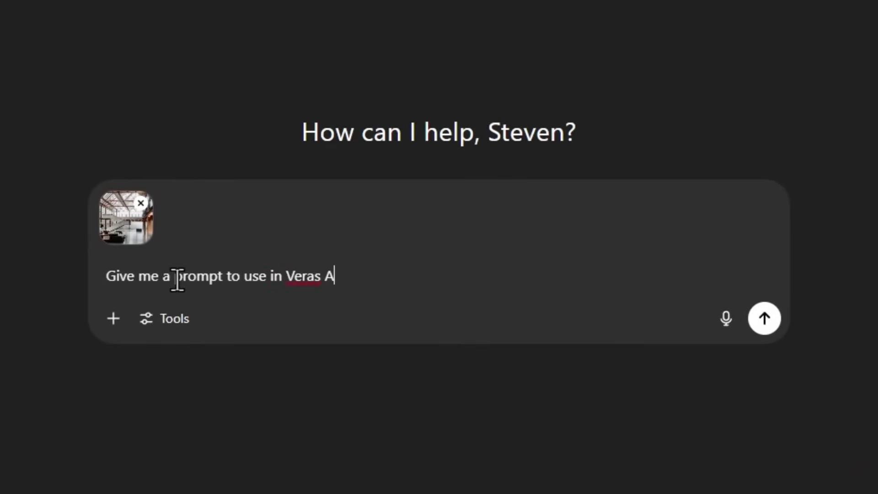
pyautogui.write('I that describes this same space, only that much cozie')
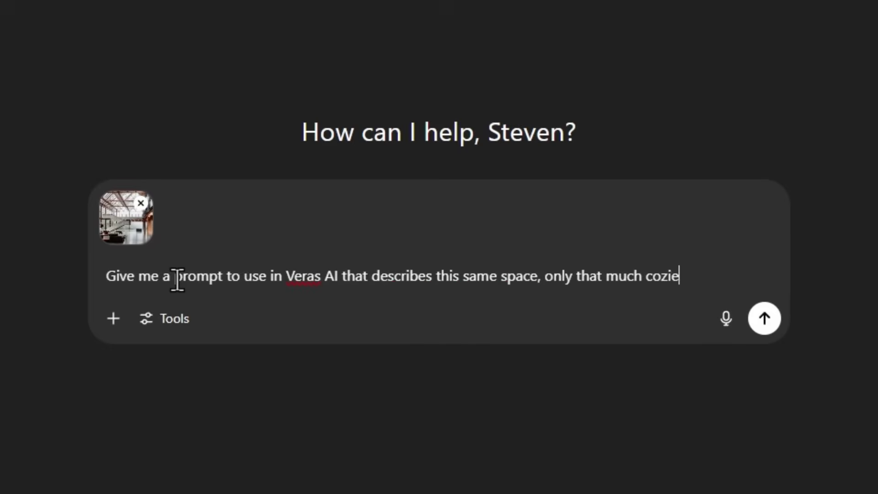
pyautogui.write('r, with some plants insidw,')
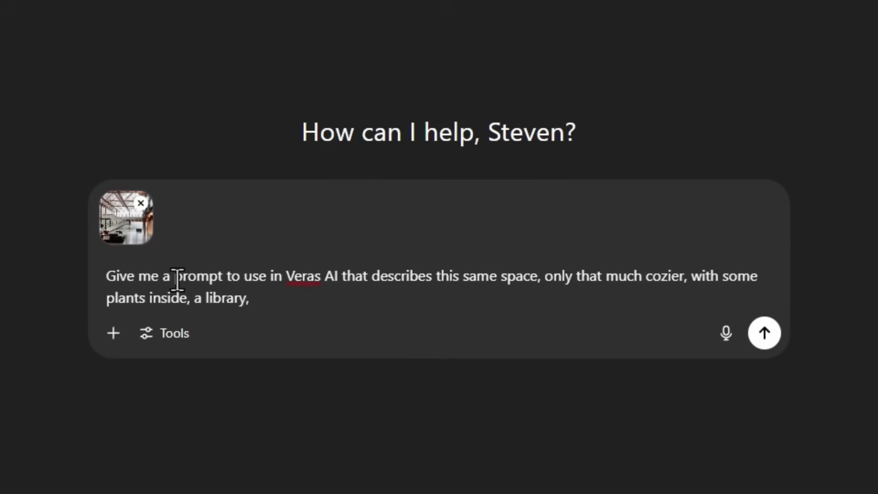
pyautogui.write('oncrete floor, etc. Make this prompt a description o')
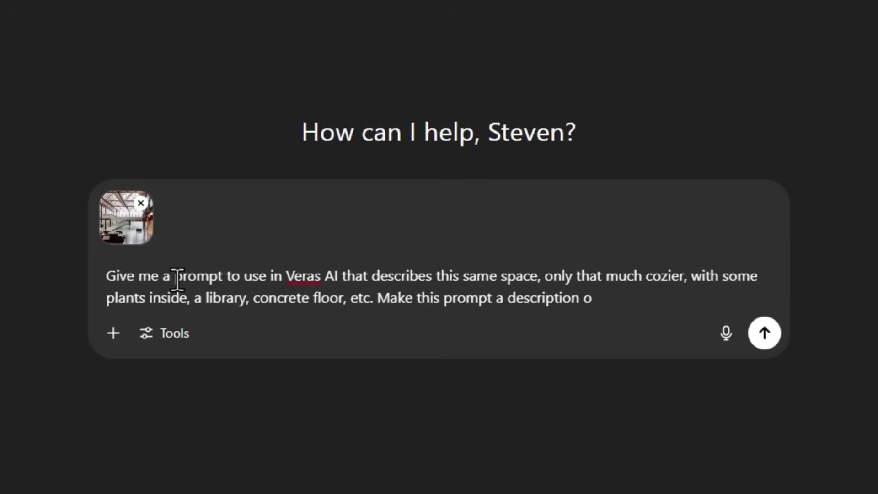
pyautogui.write('rd by word, dont use complex sentences, ')
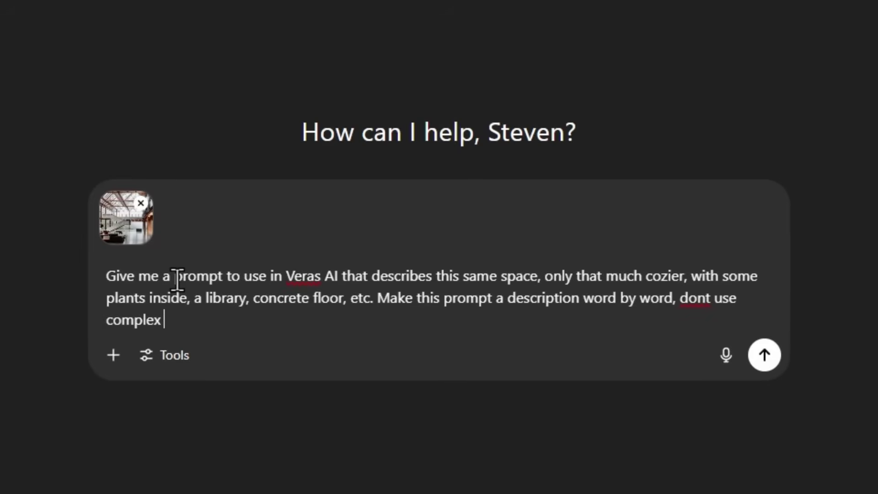
pyautogui.write('just words separated by commas.')
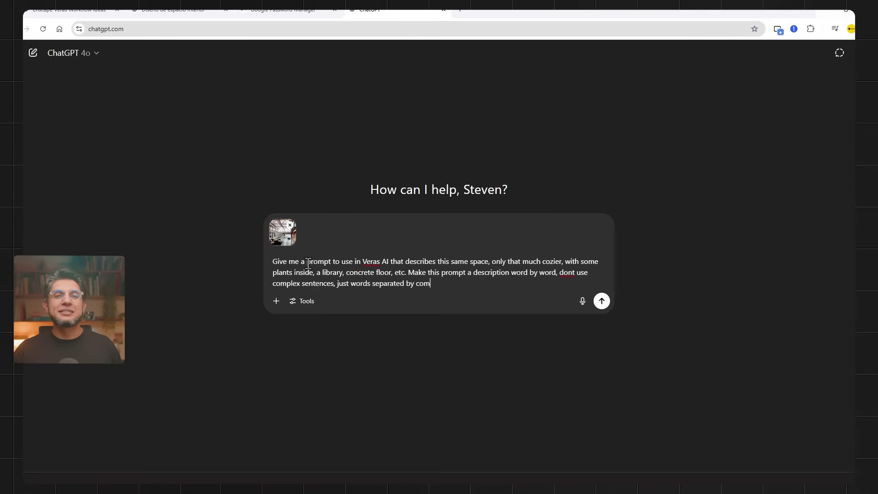
pyautogui.click(602, 301)
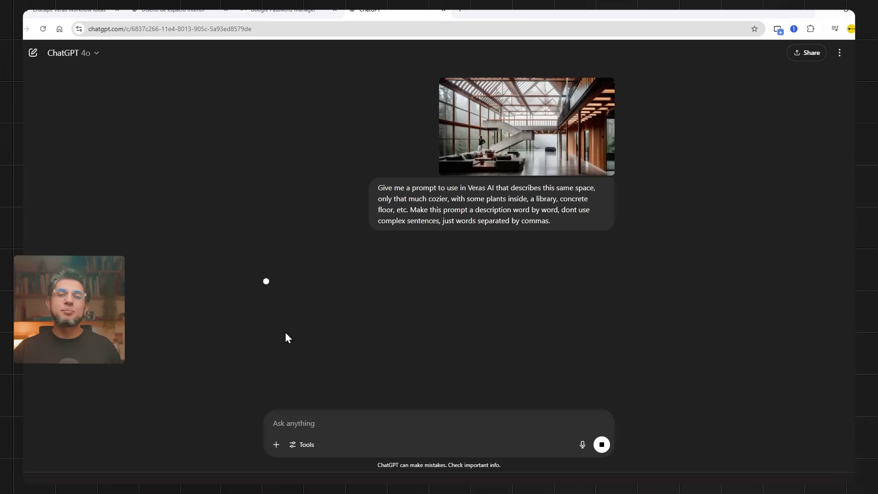
# Step: Replace the Veras prompt with ChatGPT's cozy interior description, render the interior, and open the new render
pyautogui.moveTo(263, 300); pyautogui.dragTo(532, 341)
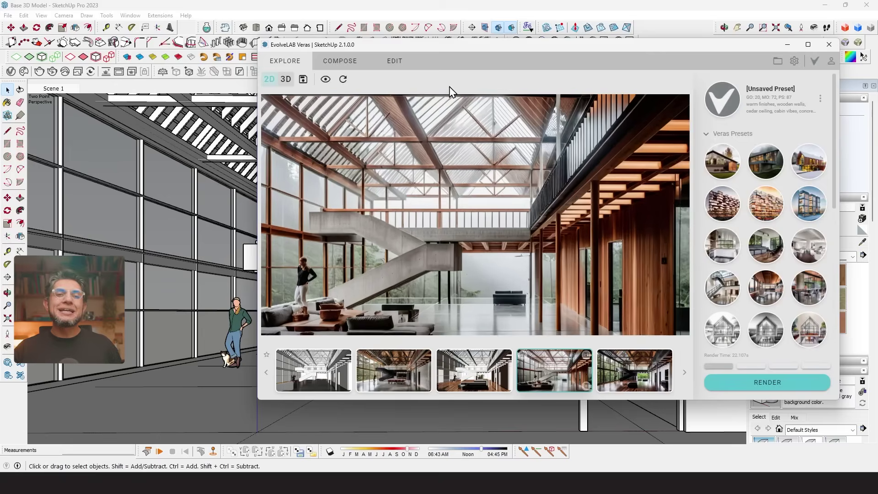
pyautogui.click(339, 61)
pyautogui.moveTo(800, 230); pyautogui.dragTo(716, 207)
pyautogui.press('BackSpace')
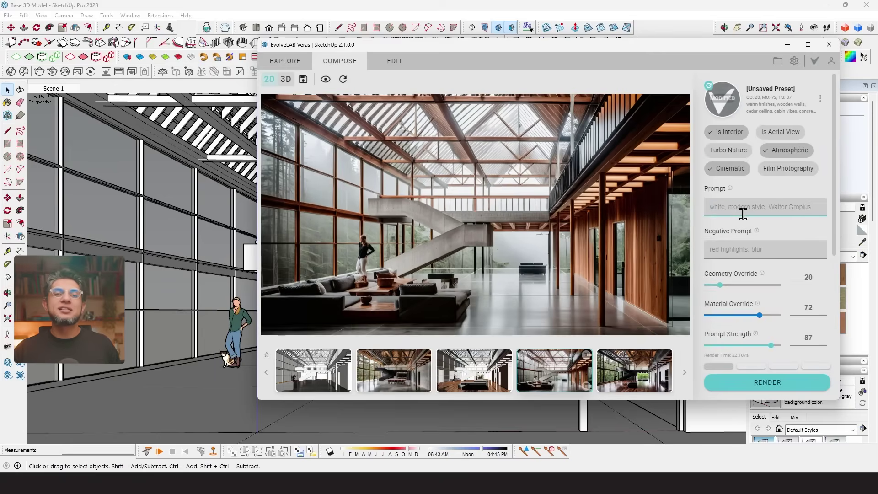
pyautogui.write('large open interior, cozy atmosphere, warm lighting, soft shadows, concrete floor, timber walls, exposed wooden beams, large windows, foggy forest outside, indoor plants, library wall, bookshelves, soft neutral sofa, wooden coffee table, woven baskets, textured rugs, ambient lights, modern cozy aesthetic, peaceful, inviting, natural materials, human scale elements, subtle curtains, warm tones')
pyautogui.scroll(-3, 764, 247)
pyautogui.scroll(3, 766, 226)
pyautogui.click(765, 386)
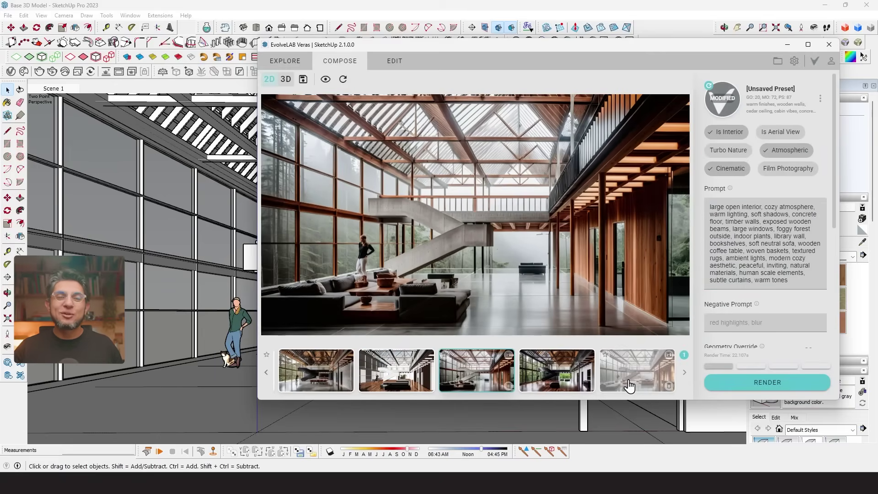
pyautogui.click(630, 386)
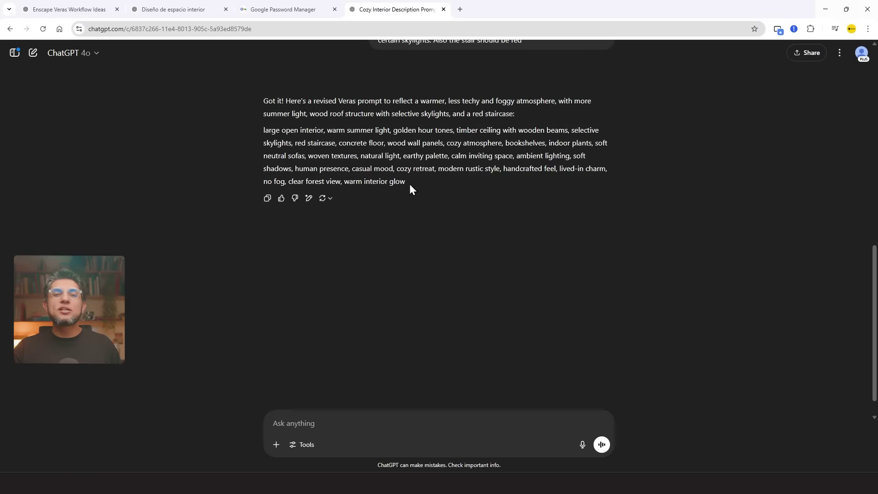
# Step: Replace the Veras prompt with ChatGPT's revised warm summer light and red staircase description, and render the interior
pyautogui.tripleClick(410, 187)
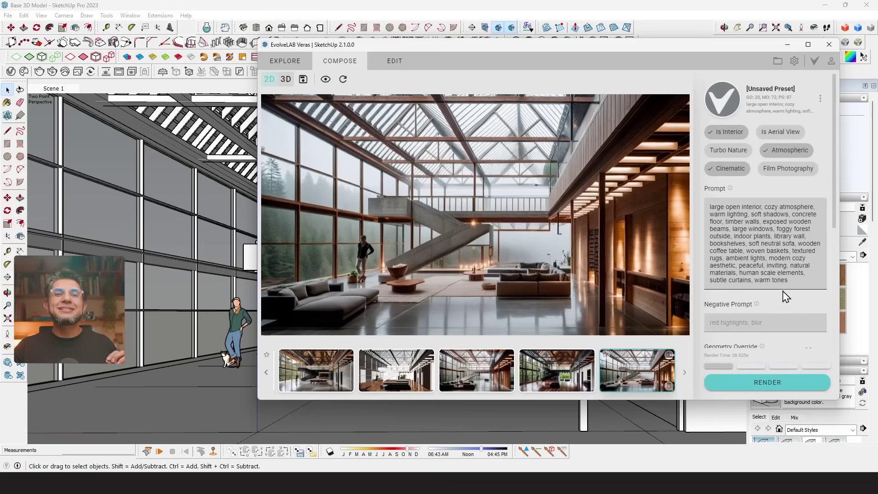
pyautogui.moveTo(786, 296); pyautogui.dragTo(687, 207)
pyautogui.press('BackSpace')
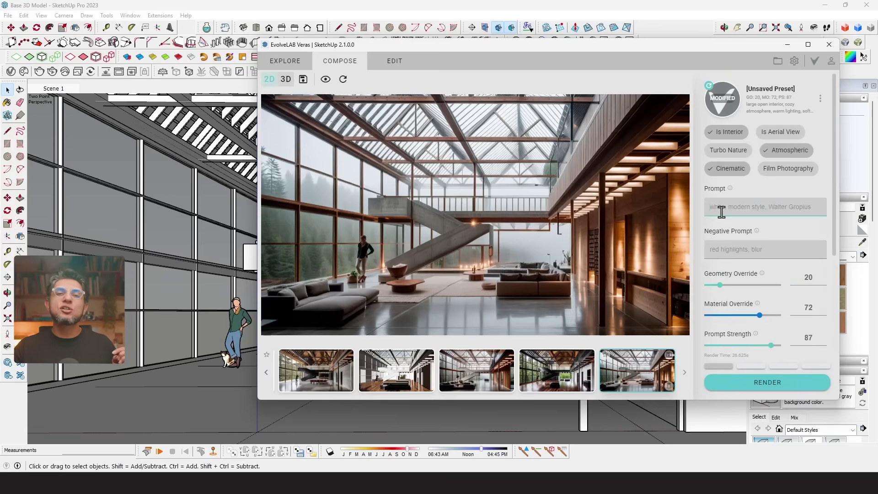
pyautogui.write('large open interior, warm summer light, golden hour tones, timber ceiling with wooden beams, selective skylights, red staircase, concrete floor, wood wall panels, cozy atmosphere, bookshelves, indoor plants, soft neutral sofas, woven textures, natural light, earthy palette, calm inviting space, ambient lighting, soft shadows, human presence, casual mood, cozy retreat, modern rustic style, handcrafted feel, lived-in charm, no fog, clear forest view, warm interior glow')
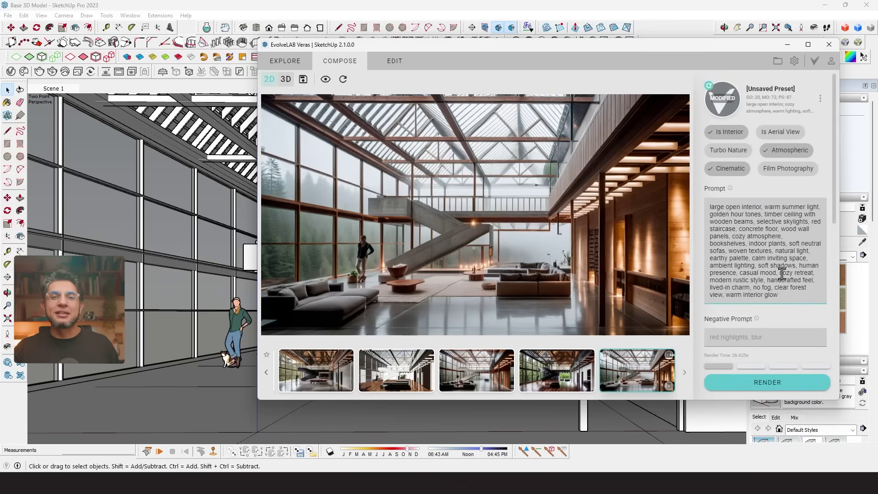
pyautogui.scroll(-3, 782, 274)
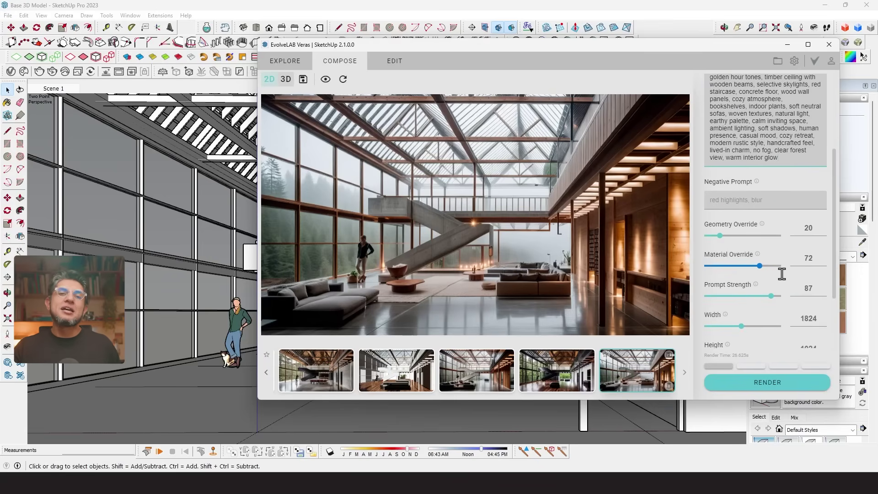
pyautogui.click(764, 385)
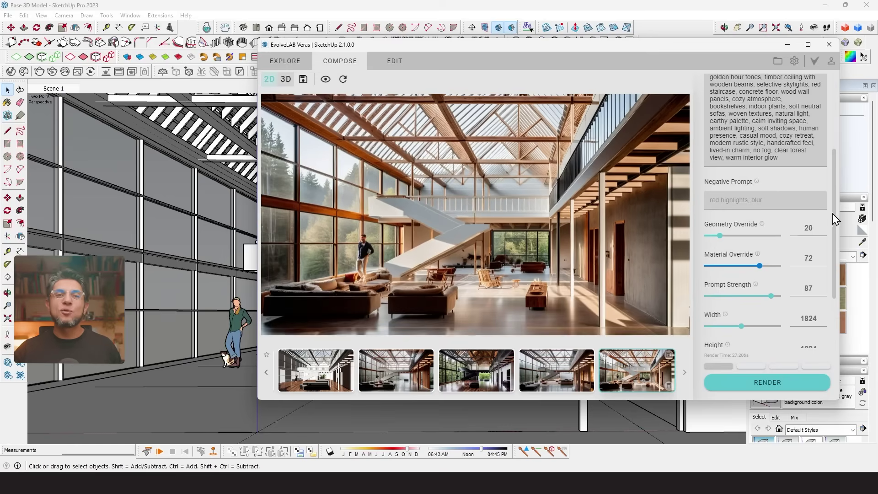
# Step: In the prompt, remove "selective" before skylights, add "paint" after red, and add "wall" before bookshelves
pyautogui.scroll(2, 818, 221)
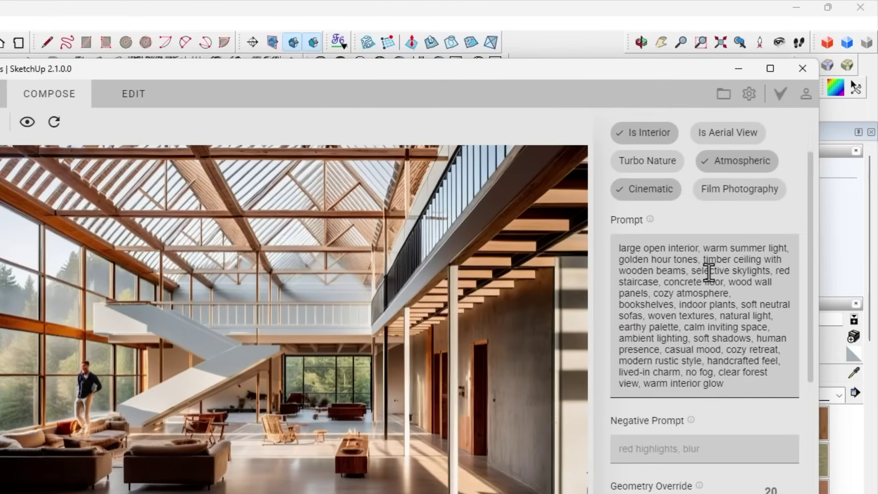
pyautogui.doubleClick(707, 272)
pyautogui.press('BackSpace')
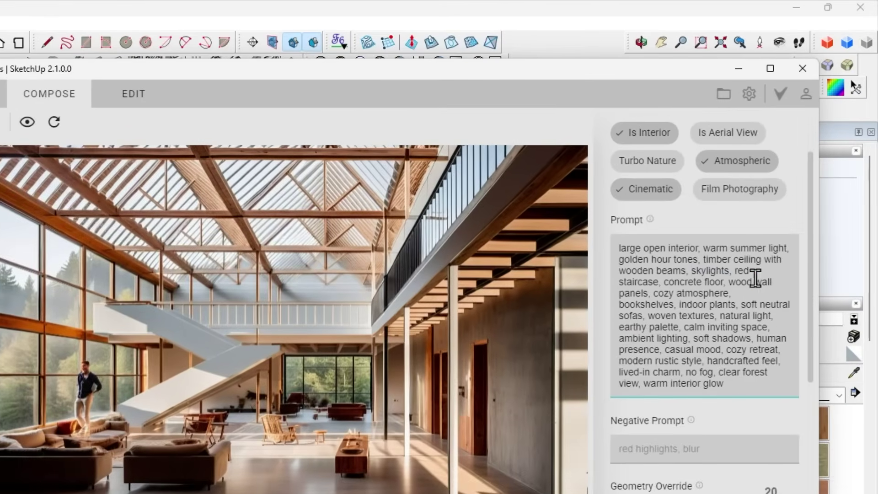
pyautogui.click(758, 273)
pyautogui.write('paint')
pyautogui.click(730, 295)
pyautogui.write('wall')
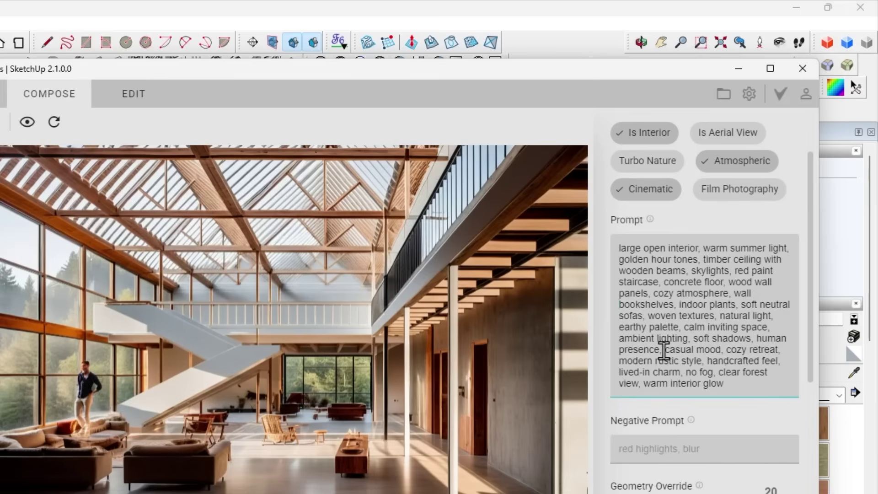
# Step: Remove "no fog" from the prompt, change the clear forest view to "tropical", and render the interior
pyautogui.moveTo(714, 372); pyautogui.dragTo(686, 371)
pyautogui.press('BackSpace')
pyautogui.press('BackSpace')
pyautogui.press('BackSpace')
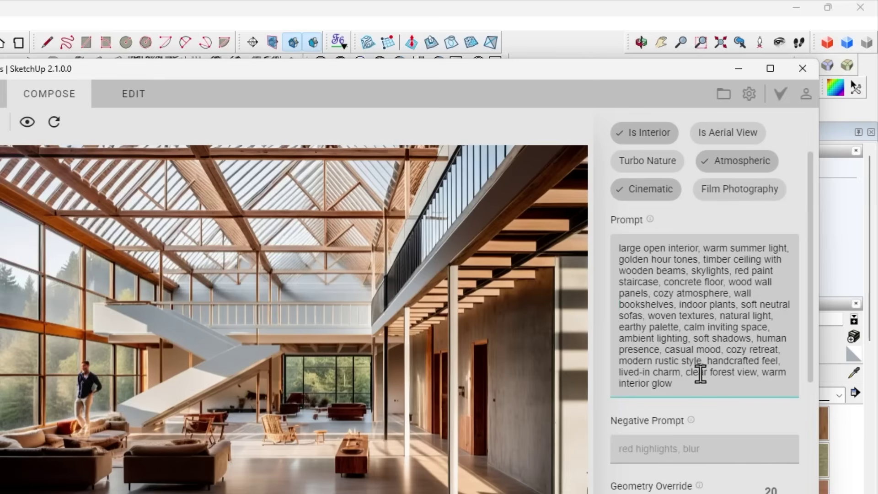
pyautogui.doubleClick(701, 373)
pyautogui.write('tropical')
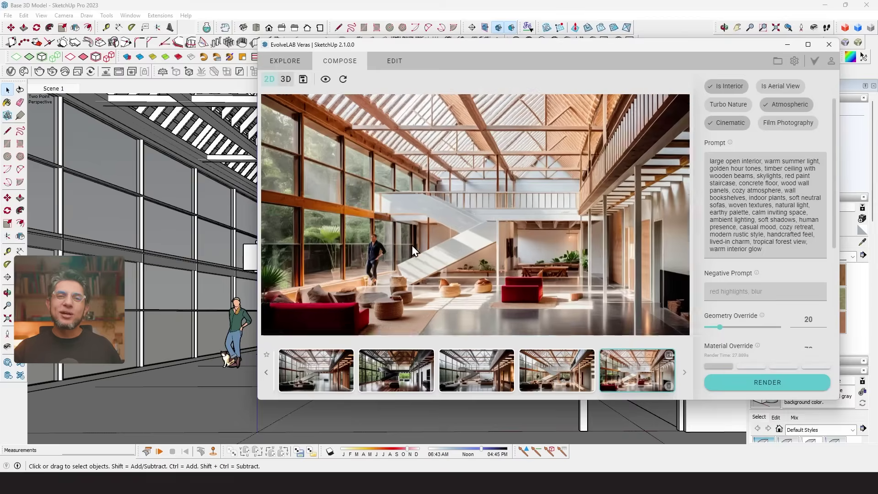
# Step: Set Prompt Strength to 93 and Material Override to 80, and render the interior again
pyautogui.scroll(3, 472, 241)
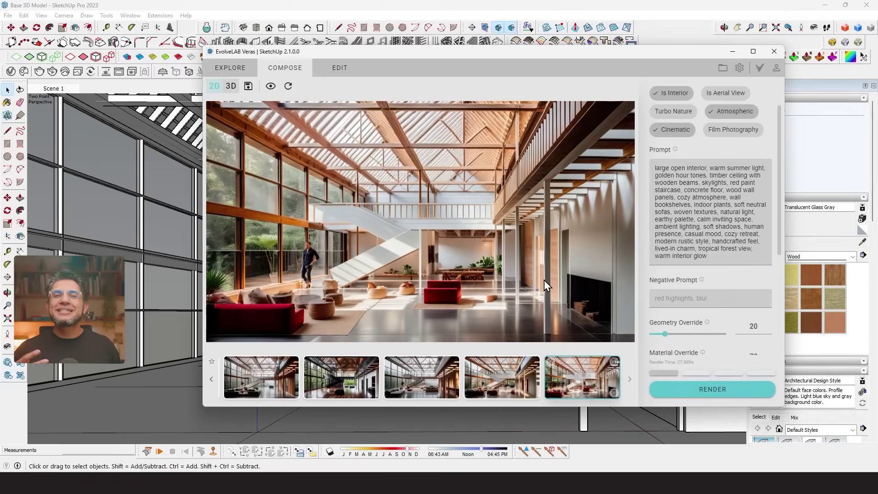
pyautogui.scroll(-3, 737, 274)
pyautogui.moveTo(716, 257); pyautogui.dragTo(721, 259)
pyautogui.scroll(1, 732, 280)
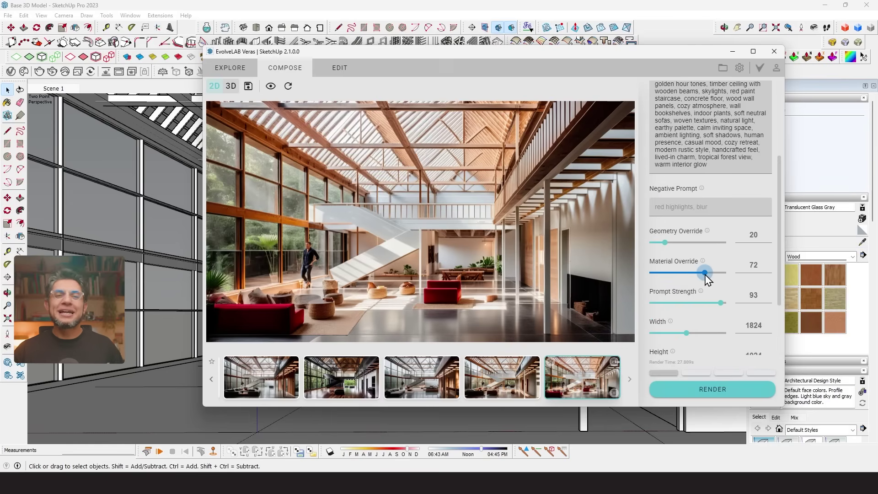
pyautogui.moveTo(708, 279); pyautogui.dragTo(714, 278)
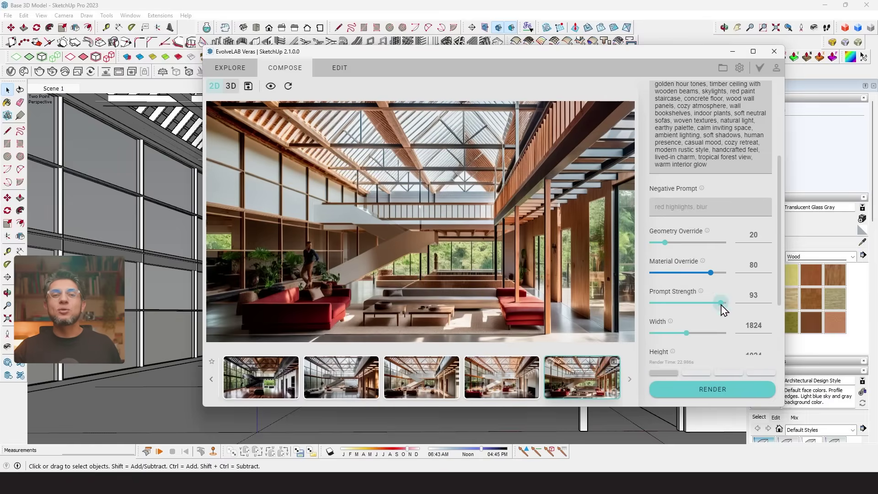
# Step: Set Prompt Strength to 78, Material Override to 93 and Geometry Override to 16, render the interior, and open the result
pyautogui.moveTo(720, 303); pyautogui.dragTo(709, 302)
pyautogui.moveTo(700, 291)
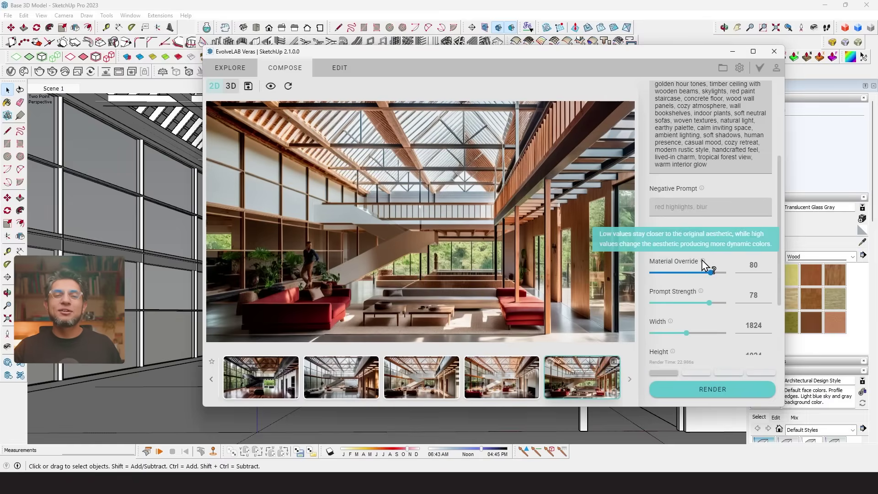
pyautogui.click(721, 272)
pyautogui.click(662, 243)
pyautogui.click(705, 392)
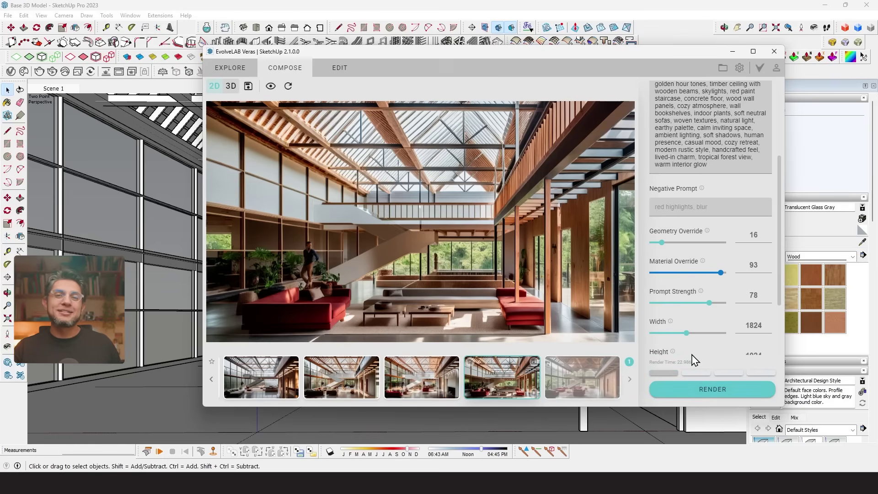
pyautogui.click(585, 389)
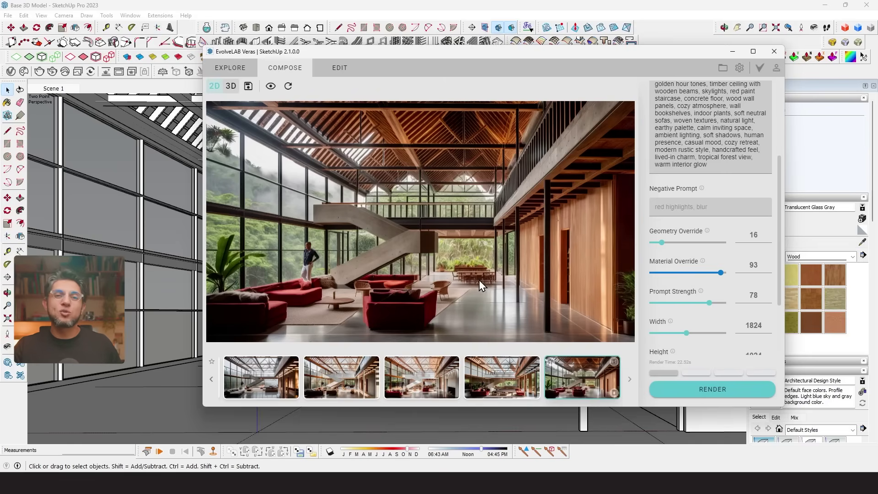
# Step: Examine the remaining Veras render settings, including the Render Engine choice
pyautogui.scroll(-3, 732, 320)
pyautogui.click(741, 334)
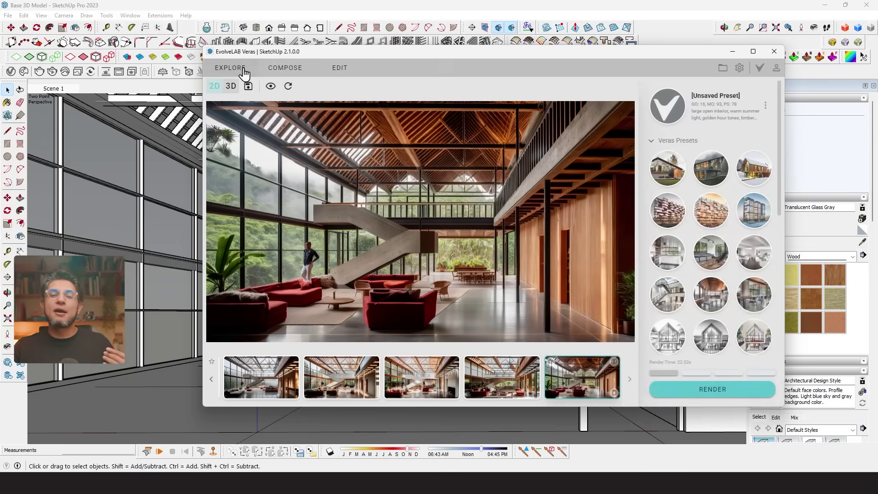
pyautogui.scroll(-2, 748, 298)
pyautogui.click(748, 298)
pyautogui.scroll(-5, 730, 206)
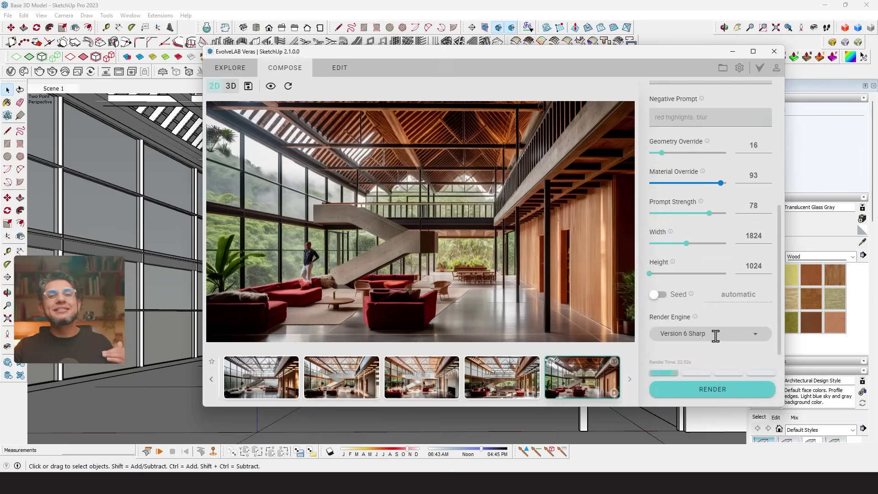
pyautogui.click(630, 379)
pyautogui.scroll(8, 731, 206)
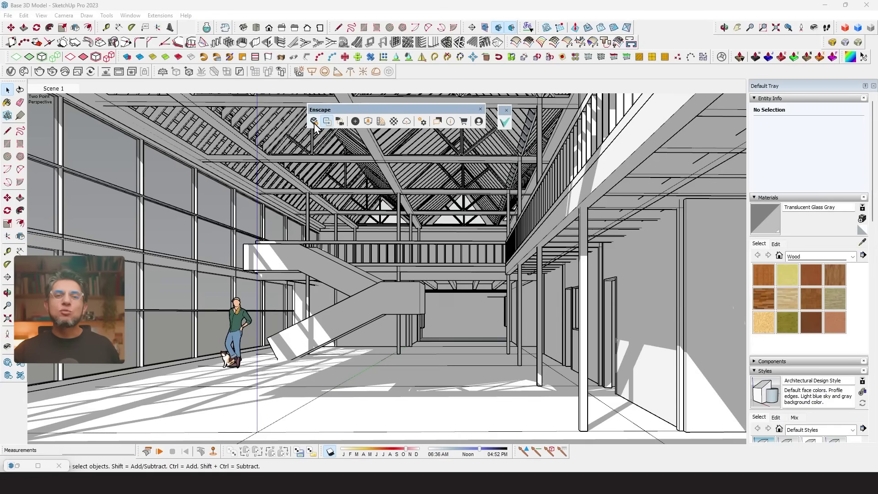
# Step: Start Enscape on the SketchUp model and place its render window beside the model view
pyautogui.click(314, 122)
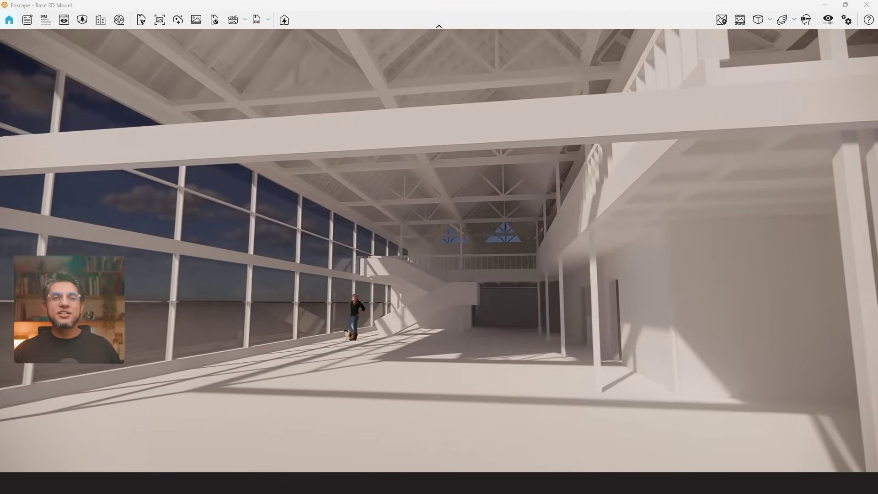
pyautogui.scroll(5, 362, 284)
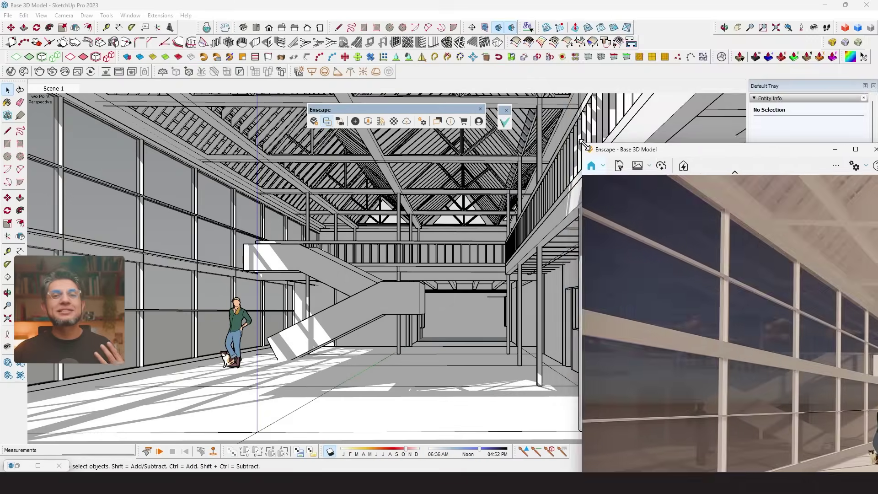
pyautogui.moveTo(643, 153); pyautogui.dragTo(632, 31)
# Step: Synchronize the Enscape view with the SketchUp camera and open the Enscape Material Library
pyautogui.click(340, 121)
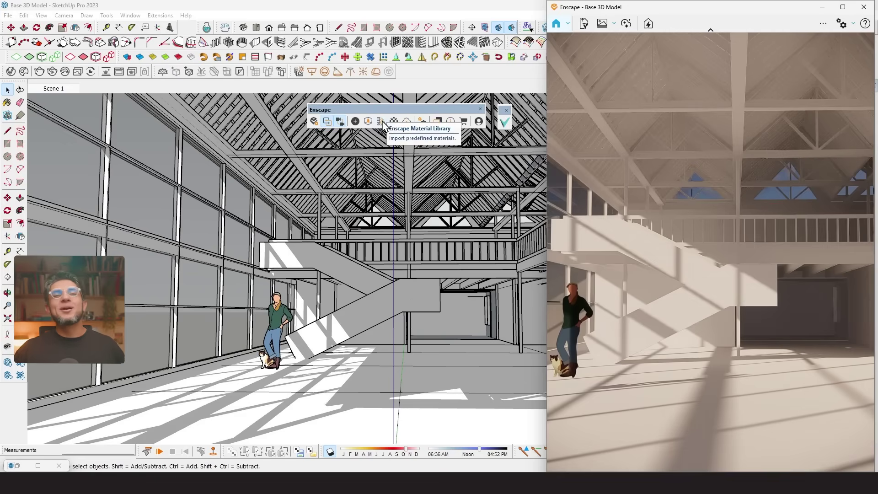
pyautogui.click(381, 121)
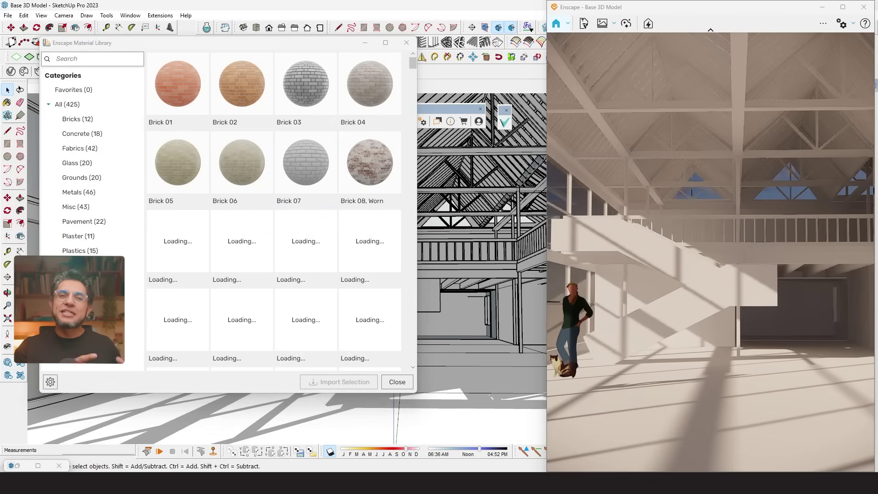
# Step: Import Concrete 04 from the Enscape Material Library's Concrete category into the model
pyautogui.moveTo(314, 45)
pyautogui.mouseDown()
pyautogui.moveTo(303, 72)
pyautogui.moveTo(282, 71)
pyautogui.mouseUp()
pyautogui.click(333, 453)
pyautogui.moveTo(438, 363); pyautogui.dragTo(429, 369, button='middle')
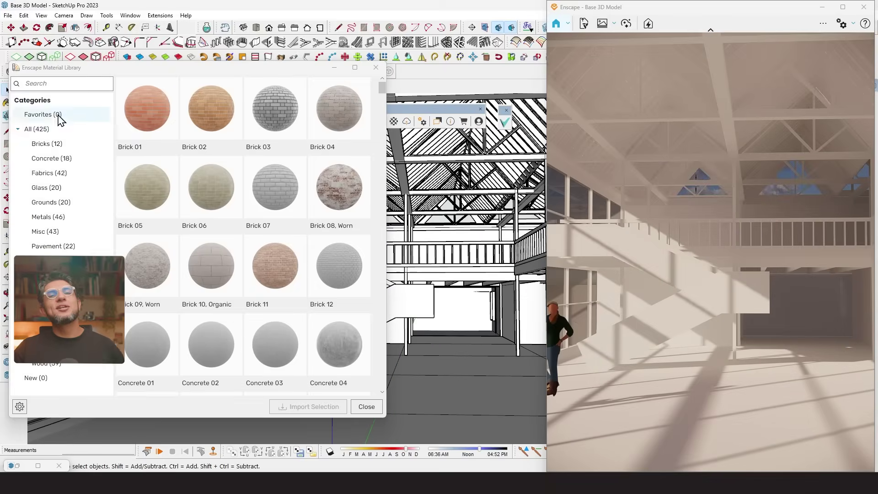
pyautogui.click(54, 160)
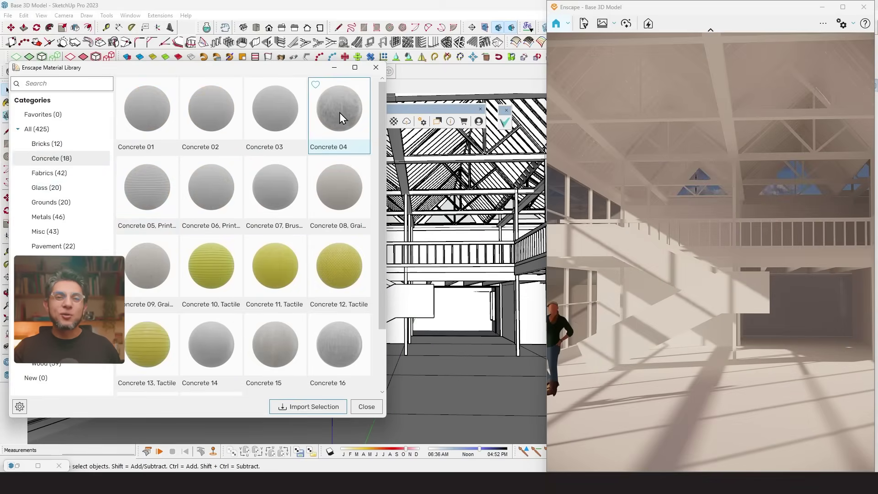
pyautogui.click(309, 407)
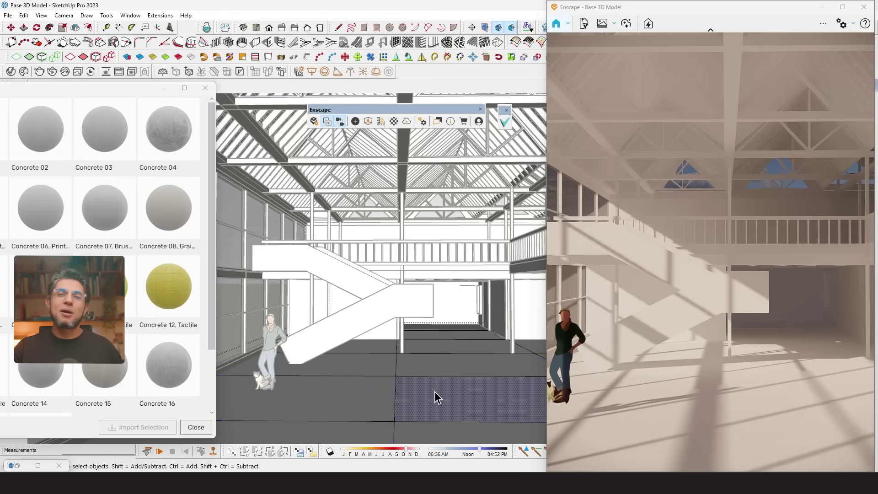
# Step: Paint the interior floor with the imported concrete material
pyautogui.press('b')
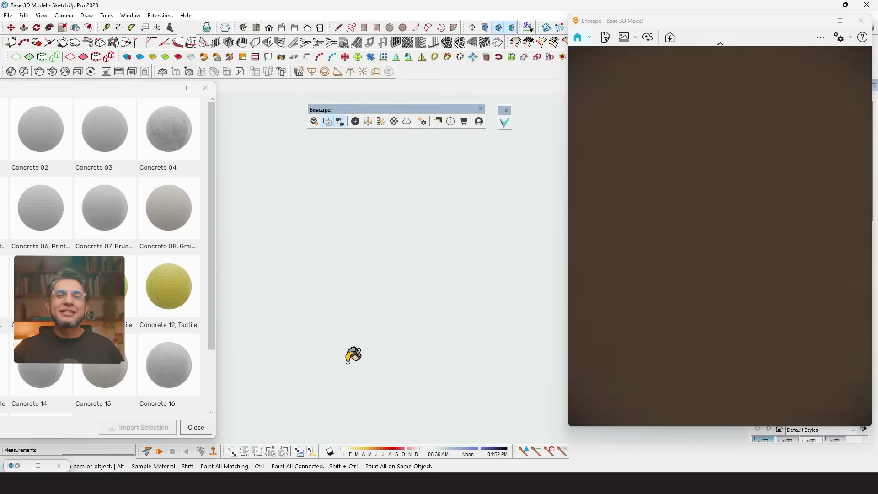
pyautogui.scroll(-4, 347, 359)
pyautogui.click(430, 280)
pyautogui.scroll(-3, 431, 281)
pyautogui.keyDown('shift'); pyautogui.moveTo(404, 319); pyautogui.dragTo(407, 306, button='middle'); pyautogui.keyUp('shift')
pyautogui.moveTo(407, 307); pyautogui.dragTo(508, 304)
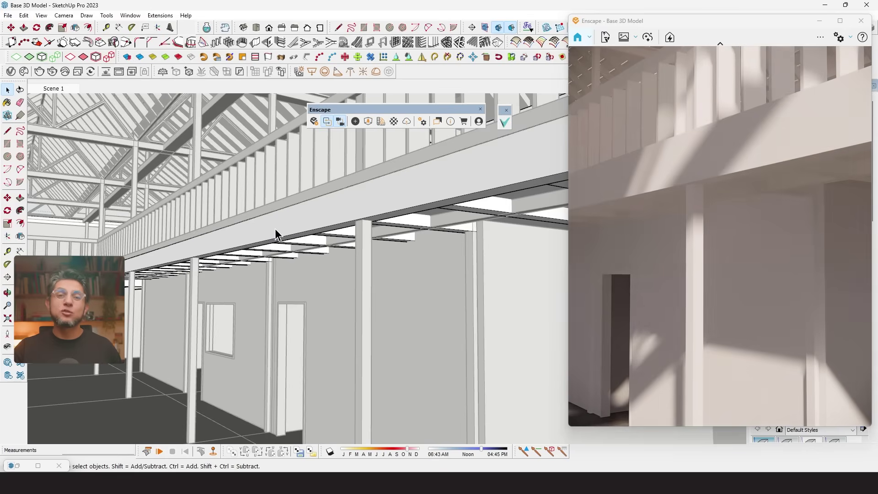
# Step: Paint the long face of the mezzanine's edge beam with the imported wood material
pyautogui.click(277, 233)
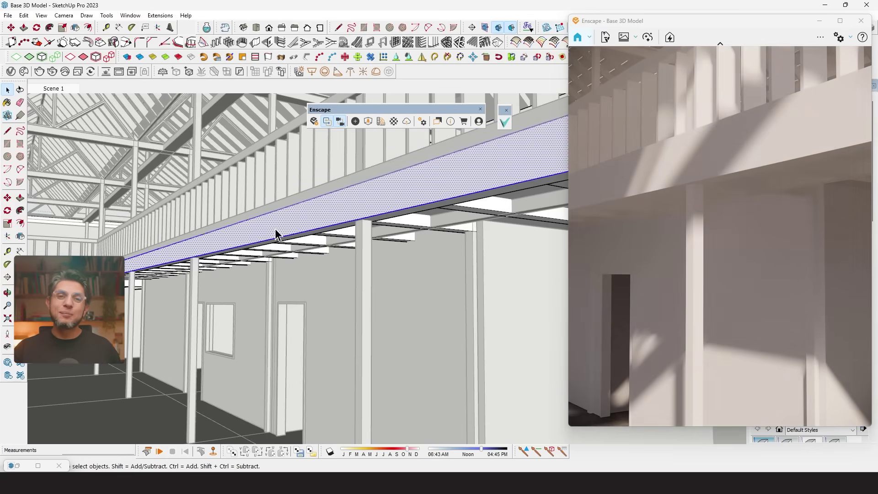
pyautogui.press('b')
pyautogui.click(280, 224)
pyautogui.scroll(2, 406, 172)
pyautogui.scroll(2, 372, 198)
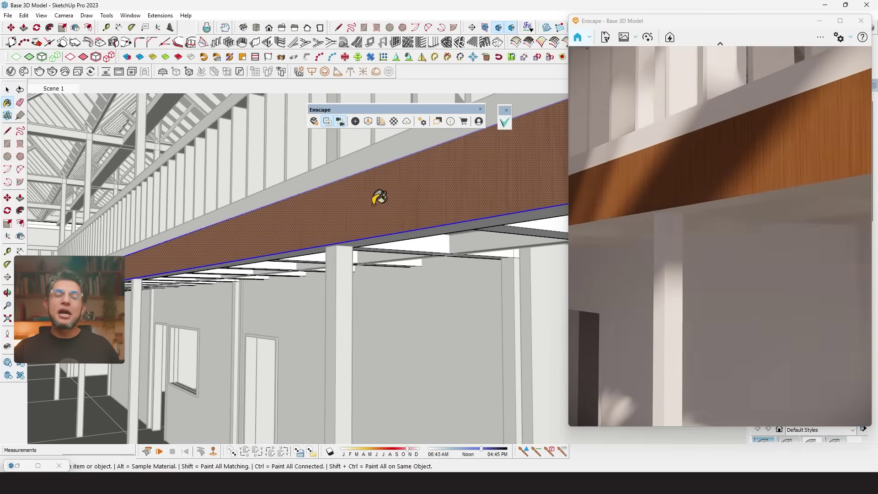
pyautogui.scroll(2, 359, 208)
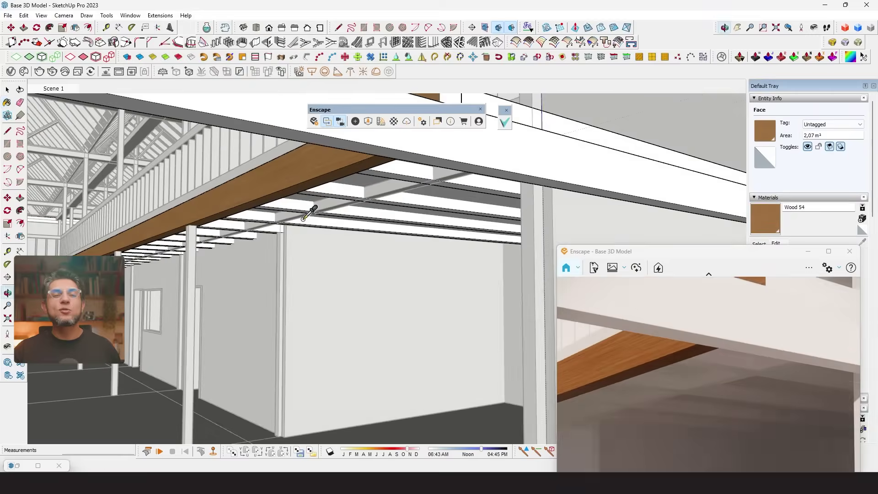
pyautogui.scroll(-3, 304, 220)
# Step: Select all connected faces of the mezzanine edge beam and paint them with wood
pyautogui.press('space')
pyautogui.click(348, 185)
pyautogui.moveTo(366, 182); pyautogui.dragTo(319, 241, button='middle')
pyautogui.doubleClick(319, 241)
pyautogui.scroll(-3, 319, 241)
pyautogui.tripleClick(320, 239)
pyautogui.press('b')
pyautogui.click(324, 238)
# Step: Paint the perimeter beams, floor joists and deck boards of the isolated mezzanine structure with Wood 54
pyautogui.press('space')
pyautogui.click(302, 283)
pyautogui.moveTo(302, 284)
pyautogui.mouseDown(button='middle')
pyautogui.moveTo(259, 244)
pyautogui.moveTo(447, 349)
pyautogui.mouseUp(button='middle')
pyautogui.click(539, 408)
pyautogui.scroll(-6, 402, 251)
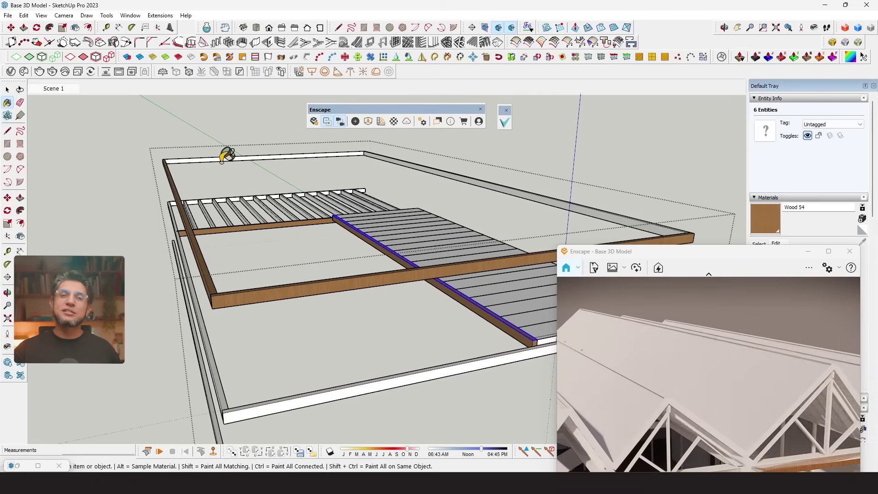
pyautogui.scroll(4, 198, 371)
pyautogui.click(189, 274)
pyautogui.scroll(-4, 191, 268)
pyautogui.scroll(3, 371, 311)
pyautogui.moveTo(462, 307)
pyautogui.mouseDown(button='middle')
pyautogui.moveTo(412, 282)
pyautogui.moveTo(308, 298)
pyautogui.moveTo(290, 210)
pyautogui.mouseUp(button='middle')
pyautogui.click(332, 287)
pyautogui.click(143, 225)
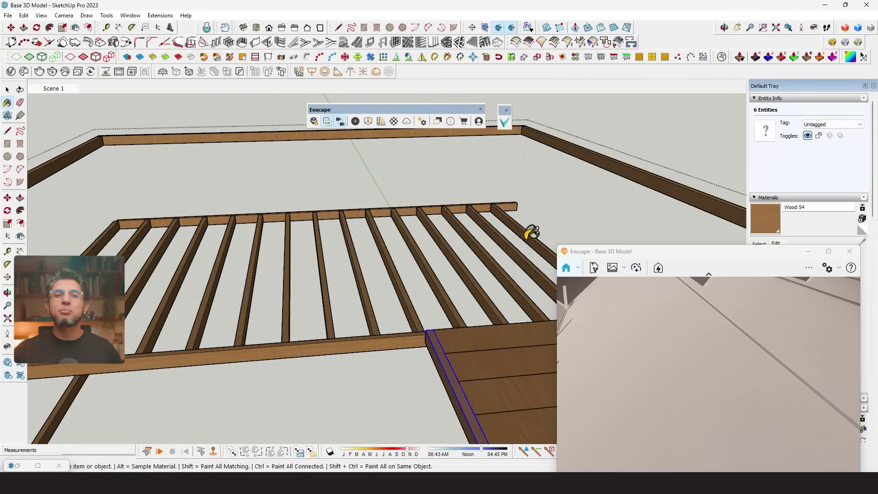
# Step: Paint further members of the timber structure one by one with the wood material
pyautogui.moveTo(479, 254)
pyautogui.mouseDown(button='middle')
pyautogui.moveTo(402, 212)
pyautogui.moveTo(451, 220)
pyautogui.mouseUp(button='middle')
pyautogui.scroll(3, 506, 254)
pyautogui.click(424, 259)
pyautogui.click(423, 245)
pyautogui.click(421, 227)
pyautogui.click(420, 198)
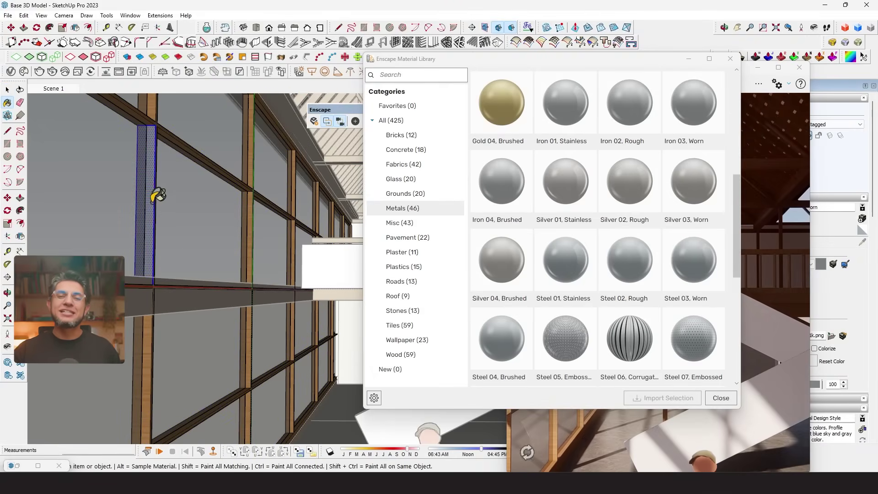
# Step: Paint the mullions and transoms of the glazed wall with the worn metal material
pyautogui.moveTo(158, 196); pyautogui.dragTo(199, 266, button='middle')
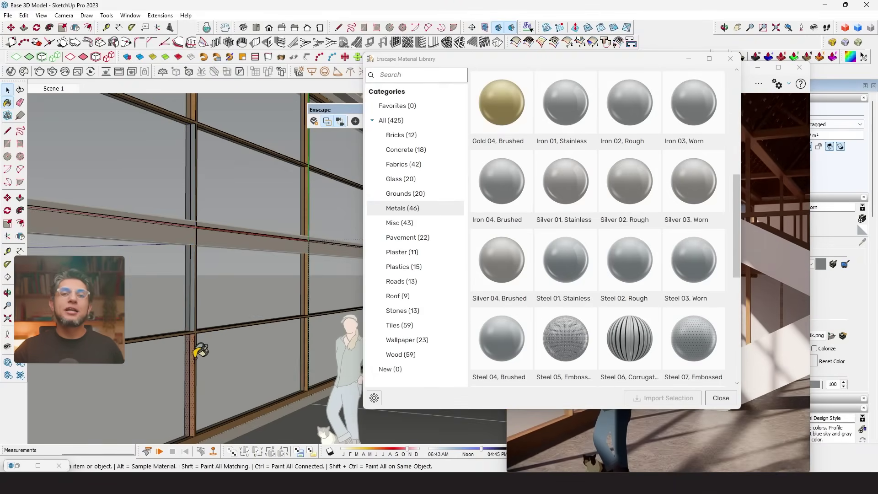
pyautogui.press('space')
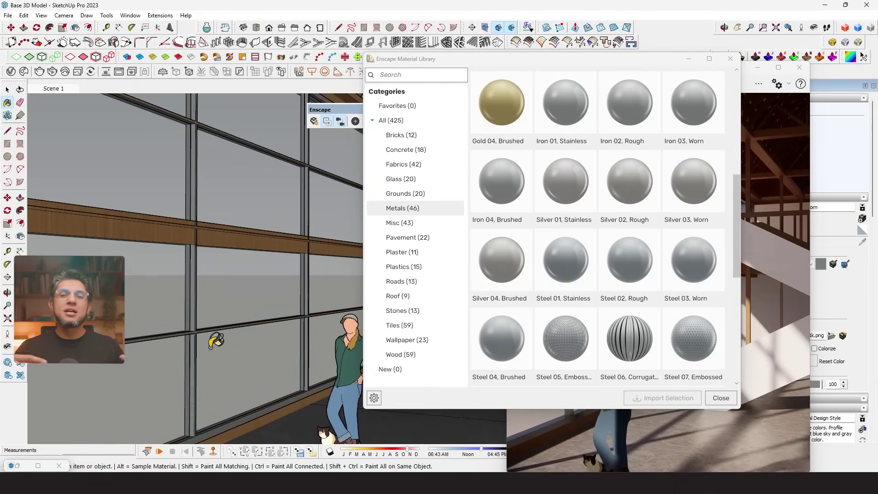
pyautogui.moveTo(568, 63)
pyautogui.mouseDown()
pyautogui.moveTo(396, 411)
pyautogui.moveTo(396, 432)
pyautogui.mouseUp()
pyautogui.moveTo(197, 305)
pyautogui.mouseDown(button='middle')
pyautogui.moveTo(215, 320)
pyautogui.moveTo(196, 307)
pyautogui.moveTo(210, 290)
pyautogui.moveTo(247, 322)
pyautogui.mouseUp(button='middle')
pyautogui.click(233, 277)
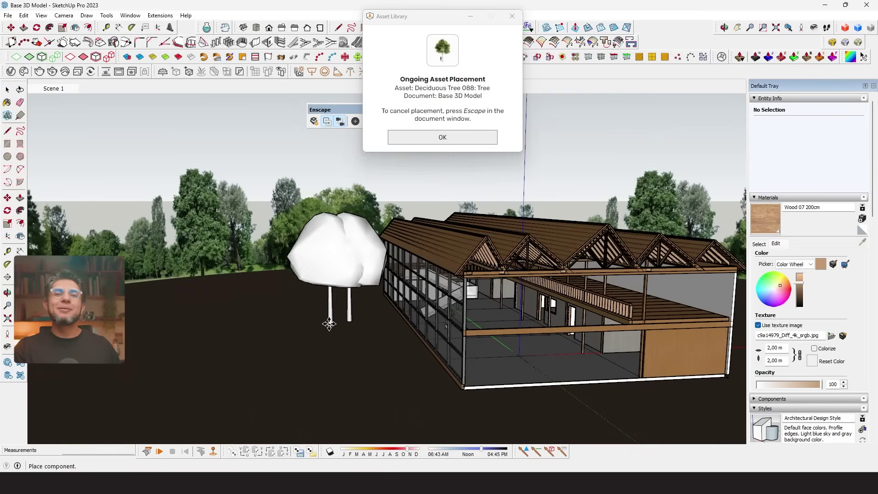
# Step: Place several Deciduous Tree 088 assets outside the building, using Scene 1 to judge their position
pyautogui.click(399, 382)
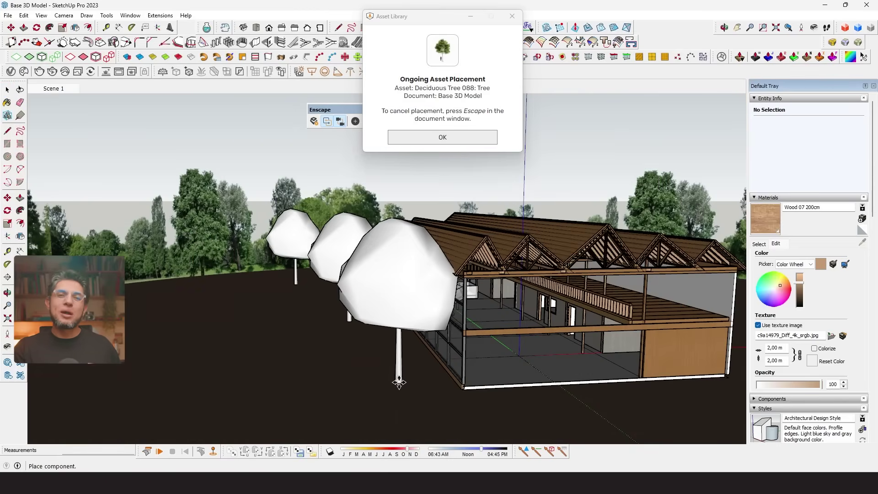
pyautogui.click(542, 420)
pyautogui.click(697, 410)
pyautogui.click(54, 89)
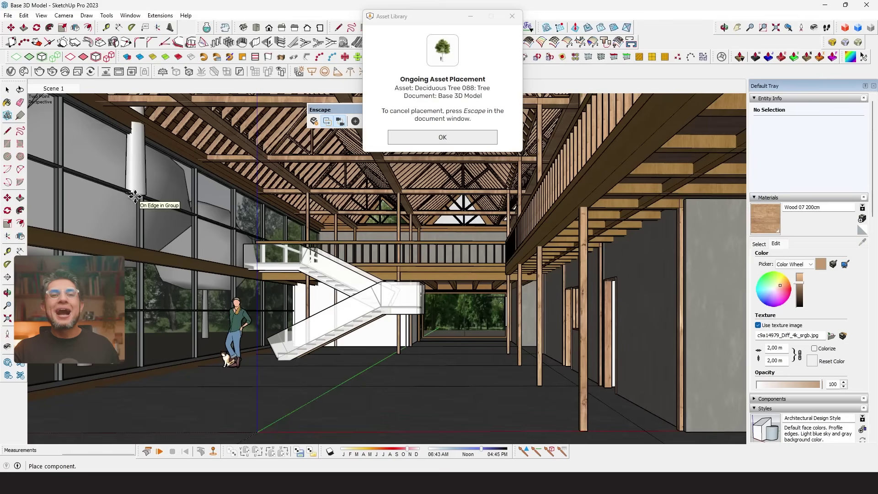
pyautogui.click(373, 366)
# Step: Reposition a Deciduous Tree 088 outside the glazed wall and add a copy of it
pyautogui.press('m')
pyautogui.click(401, 270)
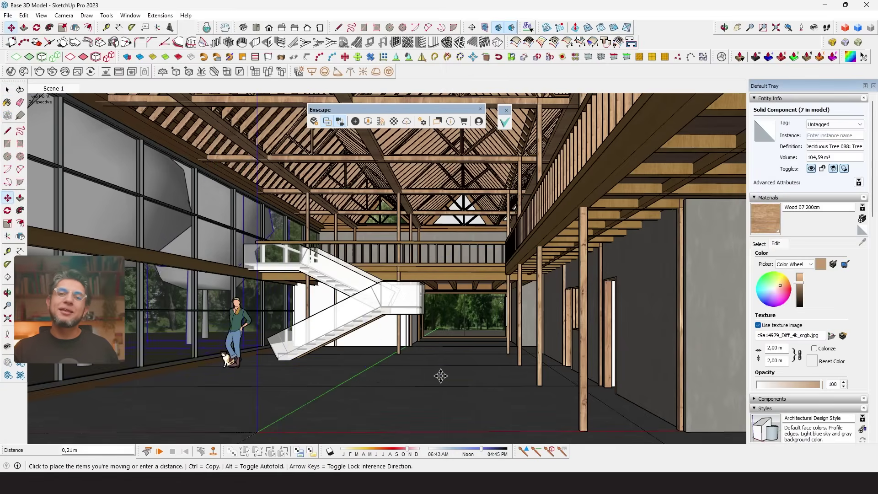
pyautogui.press('ctrl')
pyautogui.click(469, 350)
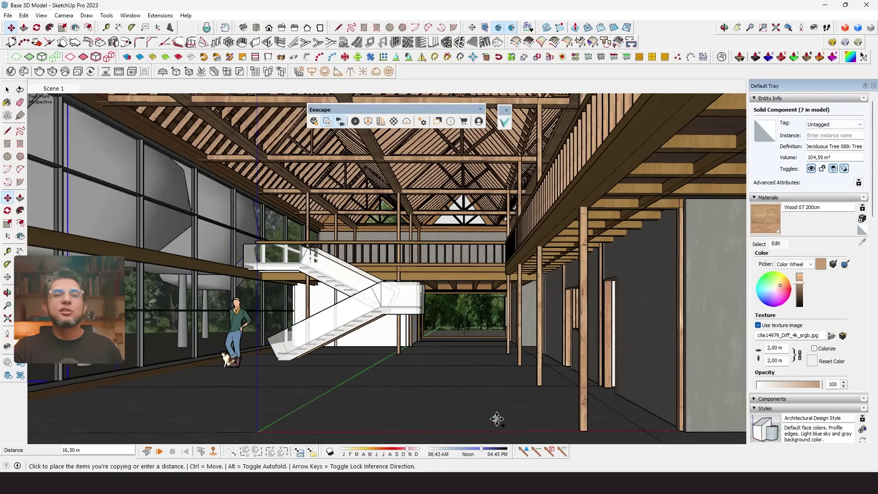
pyautogui.click(476, 390)
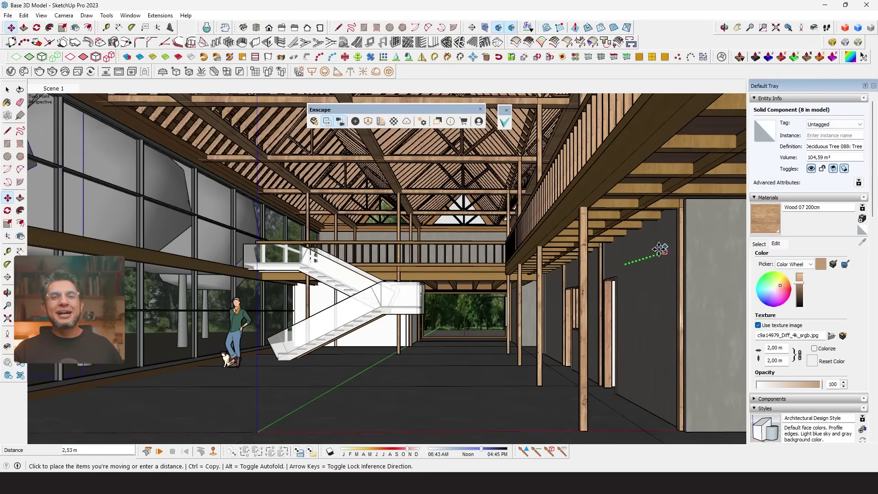
# Step: Turn off the camera synchronization between SketchUp and Enscape and view the building from above
pyautogui.moveTo(379, 333); pyautogui.dragTo(456, 367, button='middle')
pyautogui.scroll(-4, 453, 366)
pyautogui.click(339, 121)
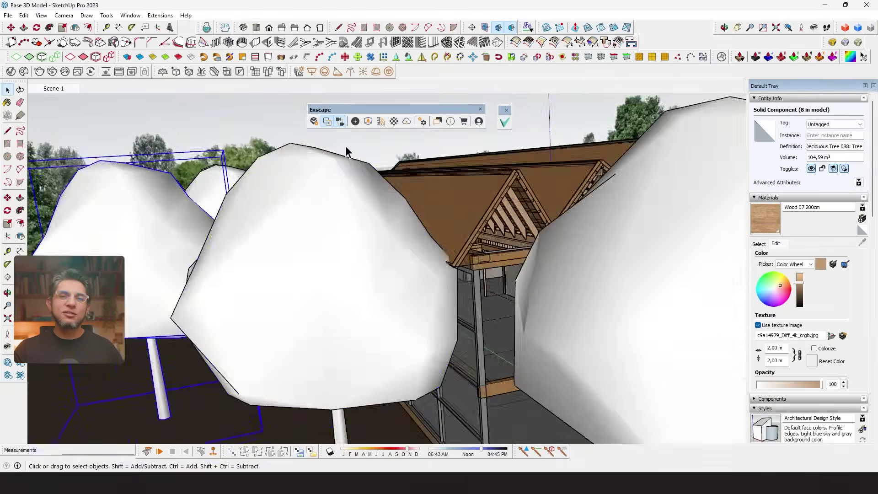
pyautogui.moveTo(345, 151); pyautogui.dragTo(412, 291, button='middle')
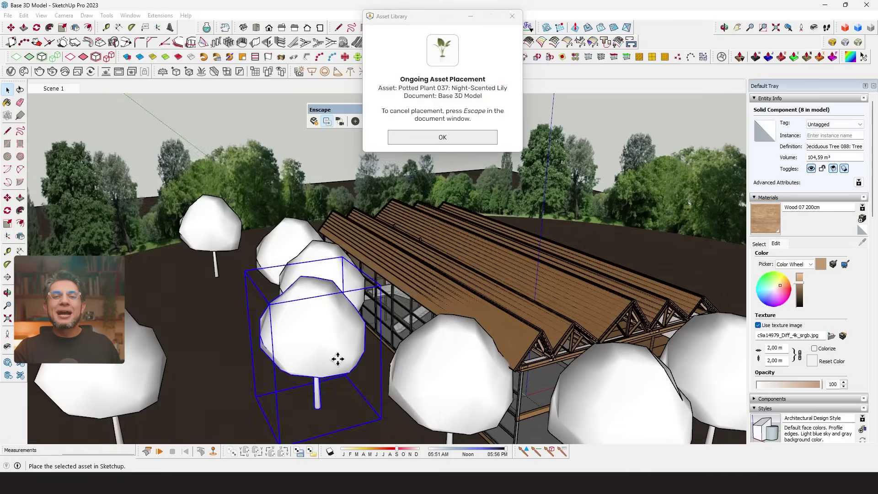
# Step: Place potted plants, including Potted Plant 095: Palm, around the interior and look through the asset library's outdoor plants
pyautogui.scroll(10, 440, 303)
pyautogui.scroll(-10, 441, 303)
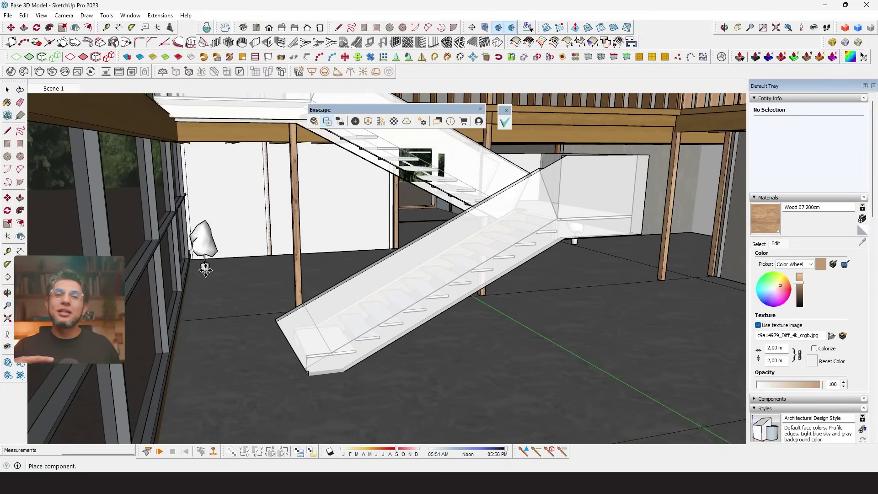
pyautogui.moveTo(321, 275); pyautogui.dragTo(224, 286, button='middle')
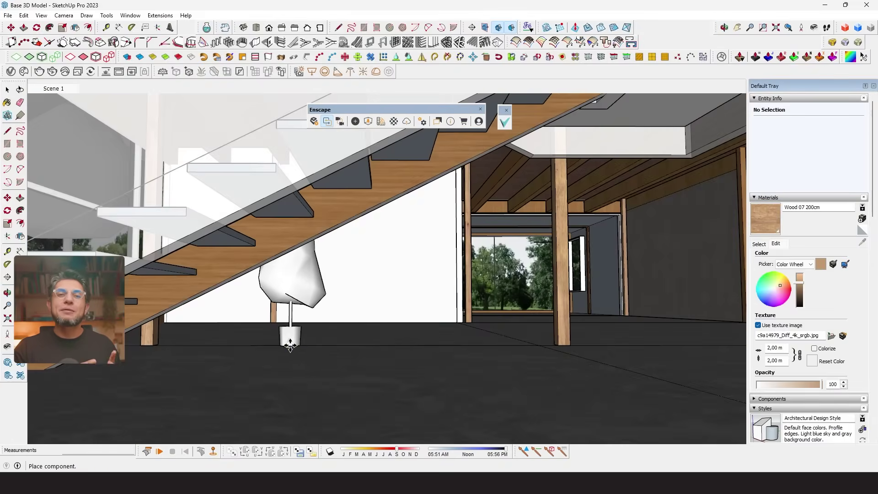
pyautogui.click(261, 337)
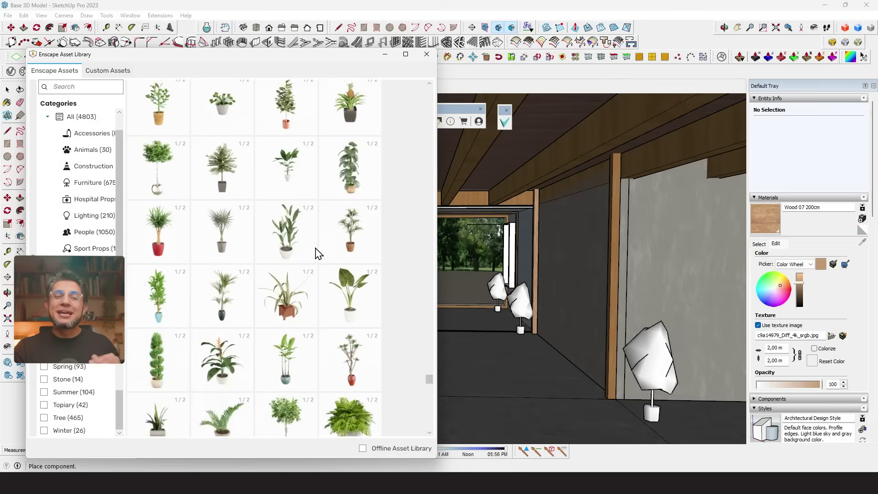
pyautogui.click(161, 176)
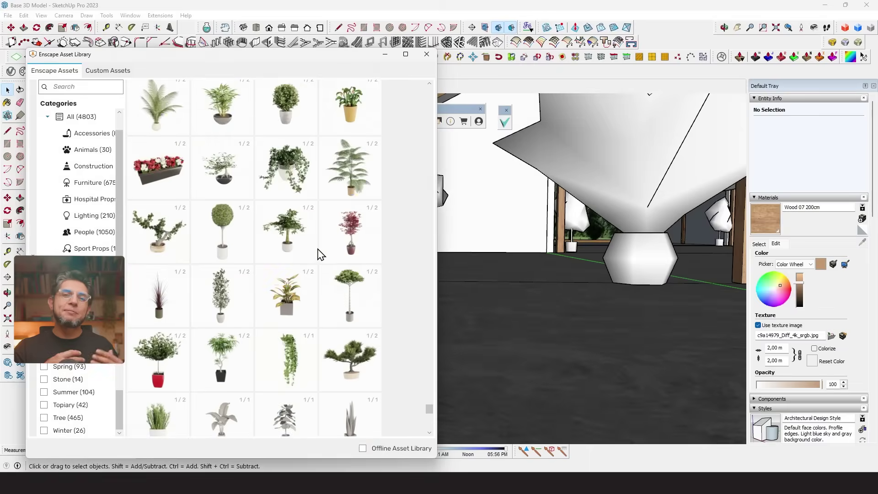
pyautogui.click(320, 251)
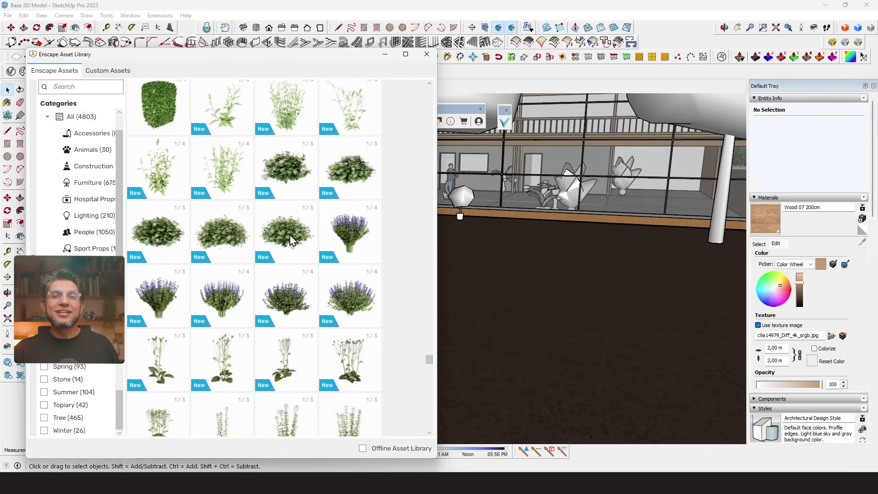
pyautogui.scroll(-5, 290, 235)
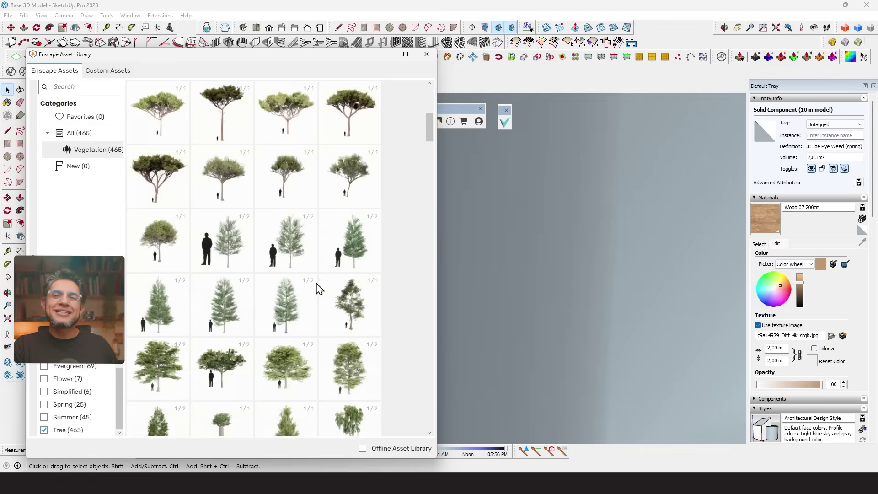
# Step: Place a Deciduous Tree 025: Elm outside the glazed facade and adjust its position among the other trees
pyautogui.click(252, 225)
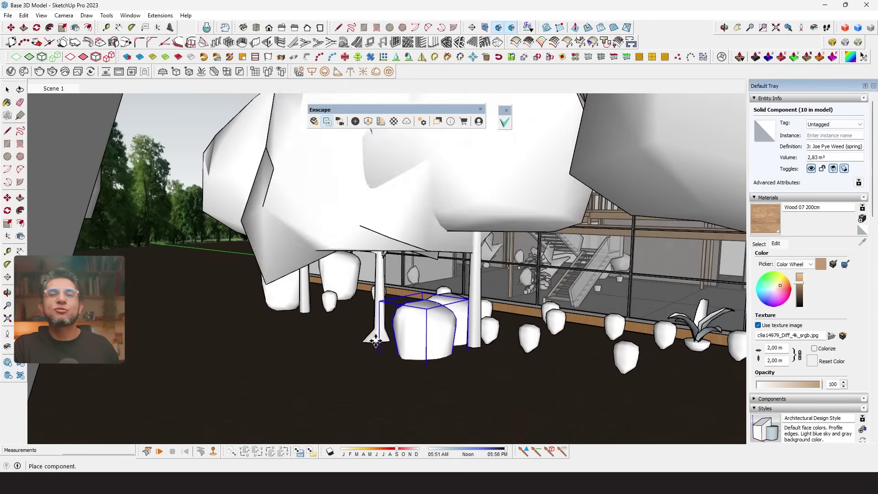
pyautogui.click(418, 373)
pyautogui.moveTo(417, 373); pyautogui.dragTo(479, 292, button='middle')
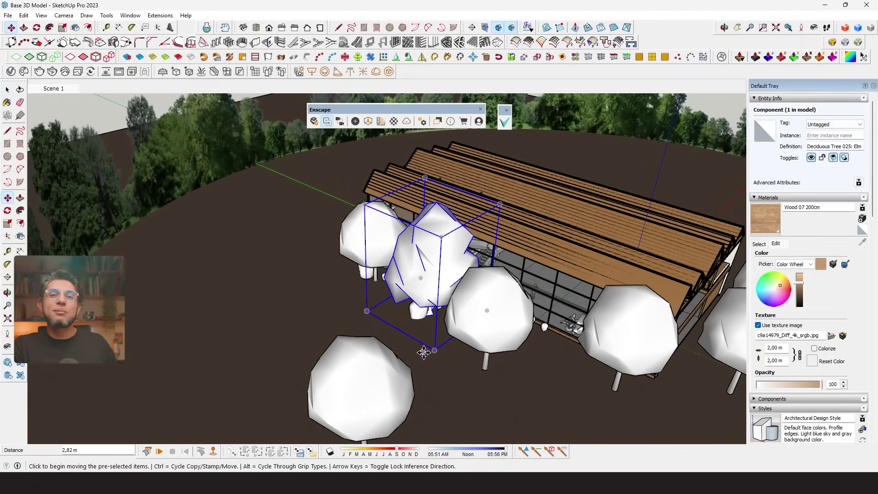
pyautogui.click(428, 355)
pyautogui.moveTo(428, 359); pyautogui.dragTo(402, 310, button='middle')
# Step: Place more trees from the Enscape Asset Library on the ground beyond the building's far end
pyautogui.press('space')
pyautogui.click(368, 121)
pyautogui.click(279, 356)
pyautogui.moveTo(508, 380); pyautogui.dragTo(443, 284, button='middle')
pyautogui.click(444, 239)
pyautogui.click(442, 284)
pyautogui.moveTo(352, 321); pyautogui.dragTo(424, 274, button='middle')
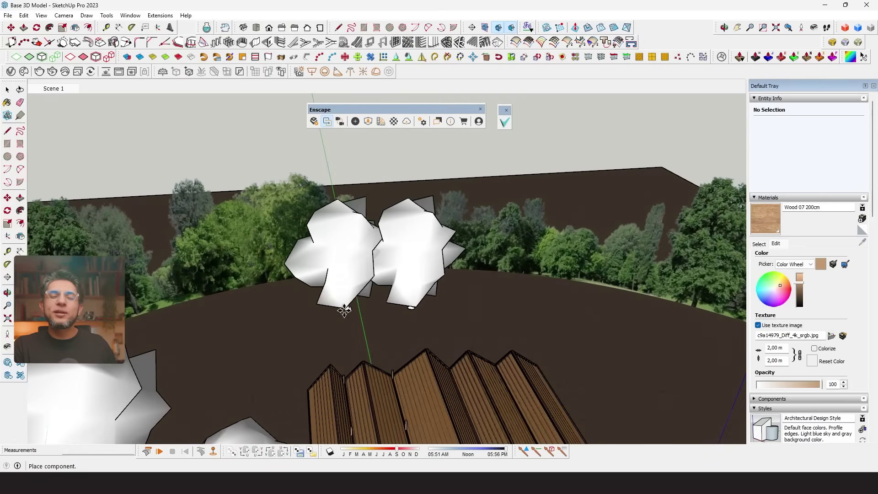
pyautogui.moveTo(288, 339); pyautogui.dragTo(275, 307, button='middle')
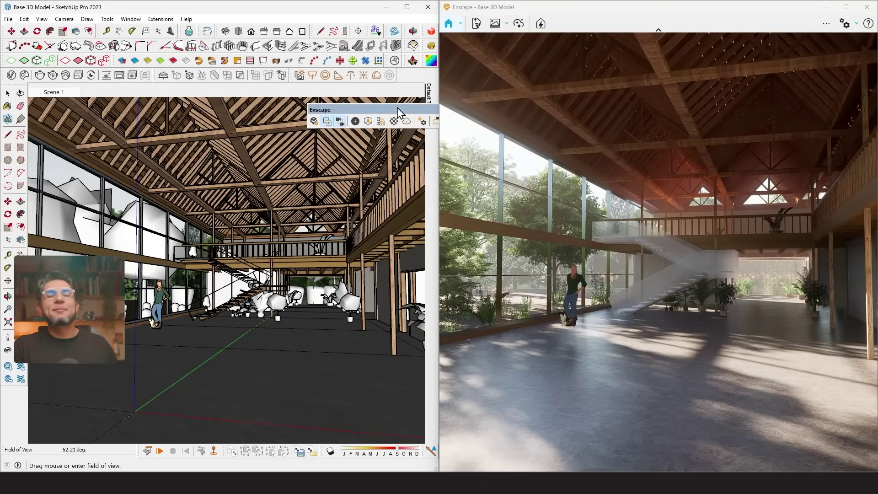
# Step: Set the Vignette effect to 0% in Enscape's Visual Settings
pyautogui.click(845, 24)
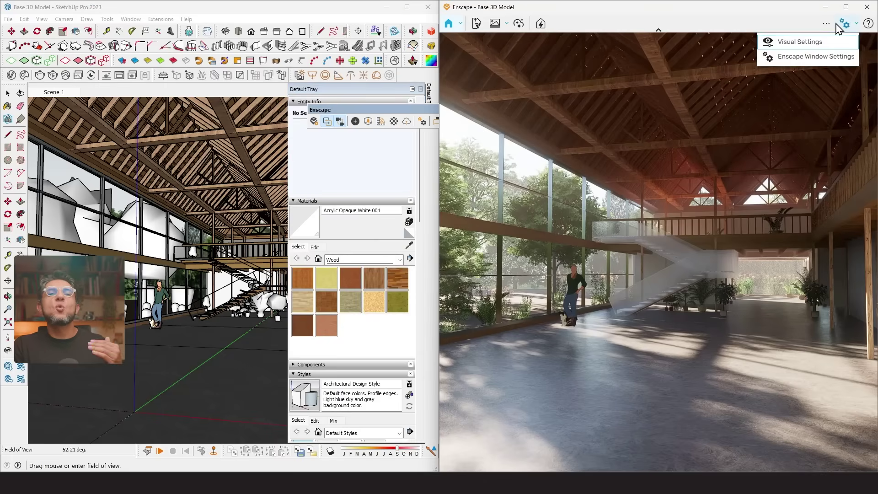
pyautogui.click(795, 39)
pyautogui.click(573, 99)
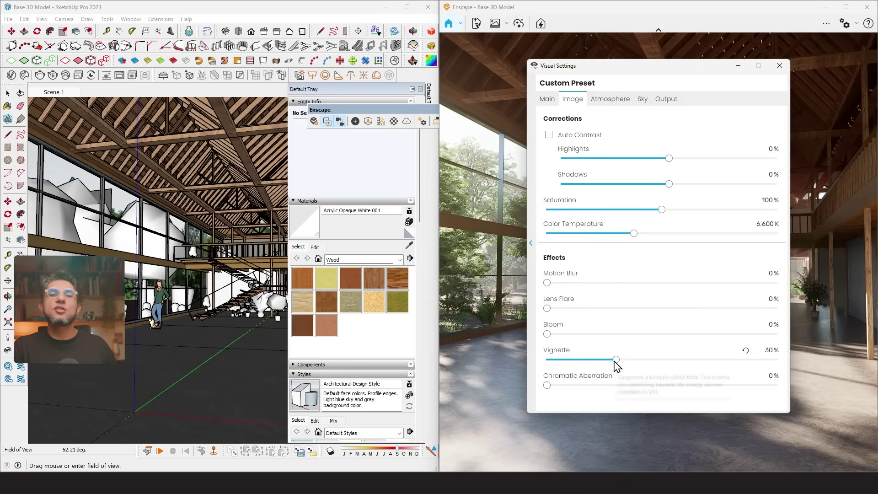
pyautogui.moveTo(617, 360); pyautogui.dragTo(547, 360)
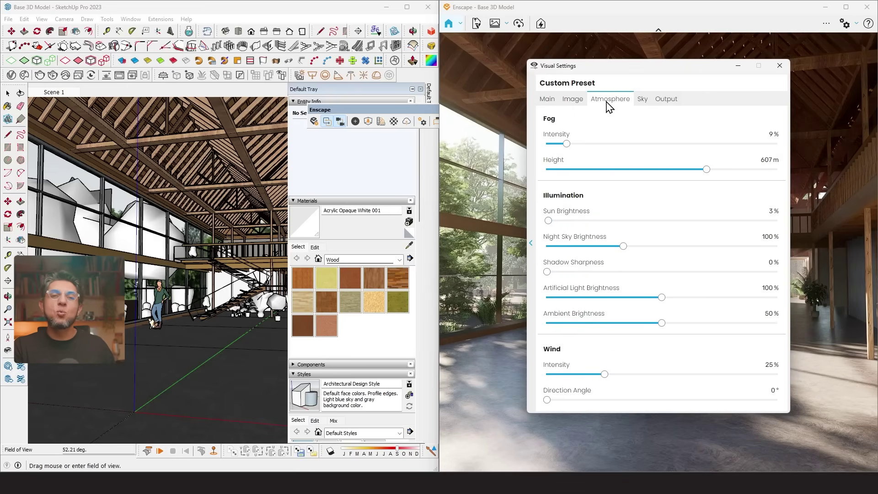
# Step: Set the Wind Intensity to 0% and lower a slider value in the Sky settings
pyautogui.moveTo(604, 374); pyautogui.dragTo(535, 385)
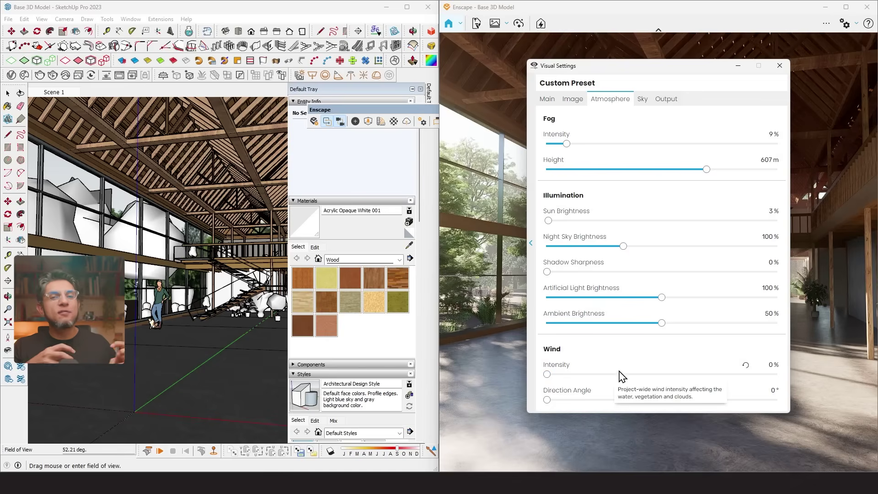
pyautogui.click(643, 99)
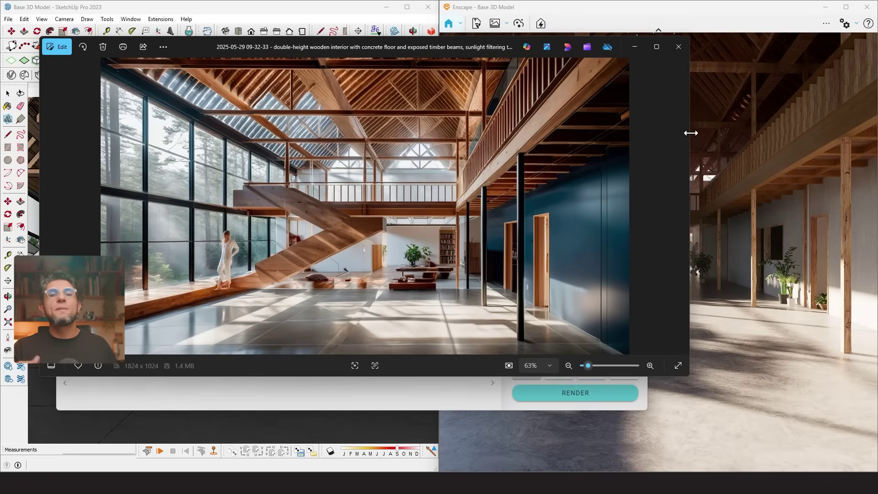
pyautogui.moveTo(691, 134); pyautogui.dragTo(630, 136)
# Step: Compare the earlier Veras renders of the wooden interior with the Enscape view
pyautogui.press('Left')
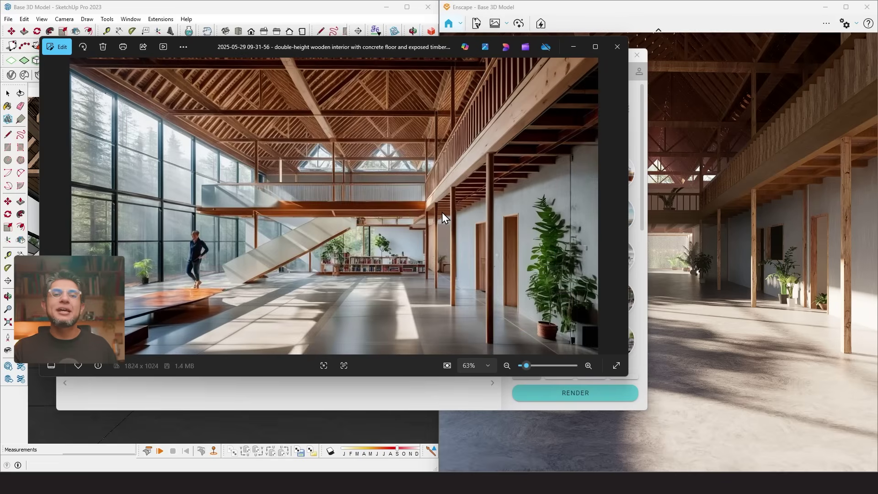
pyautogui.press('Left')
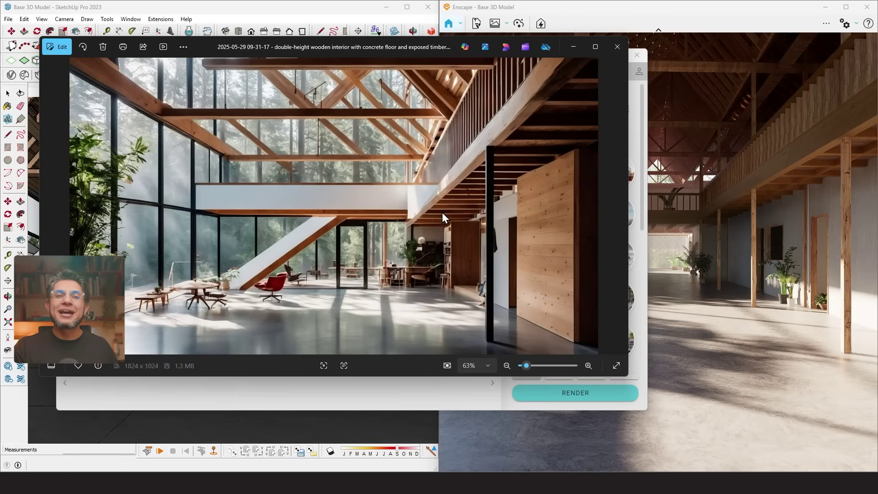
pyautogui.press('Right')
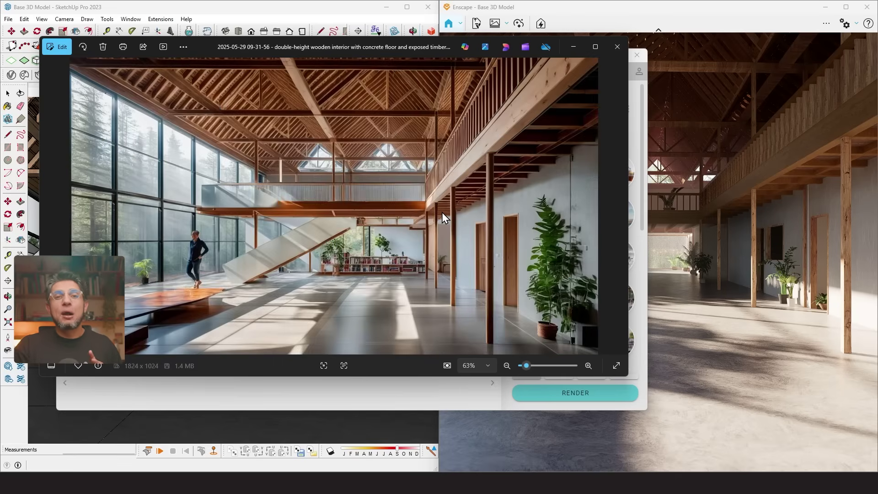
# Step: Look through the Veras renders of the double-height wooden interior, checking how structure, furniture and plants vary between them
pyautogui.press('Right')
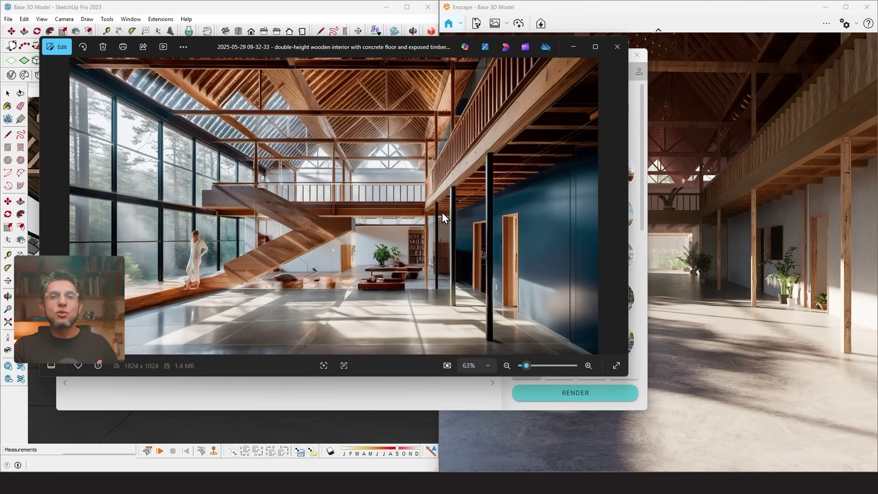
pyautogui.press('Left')
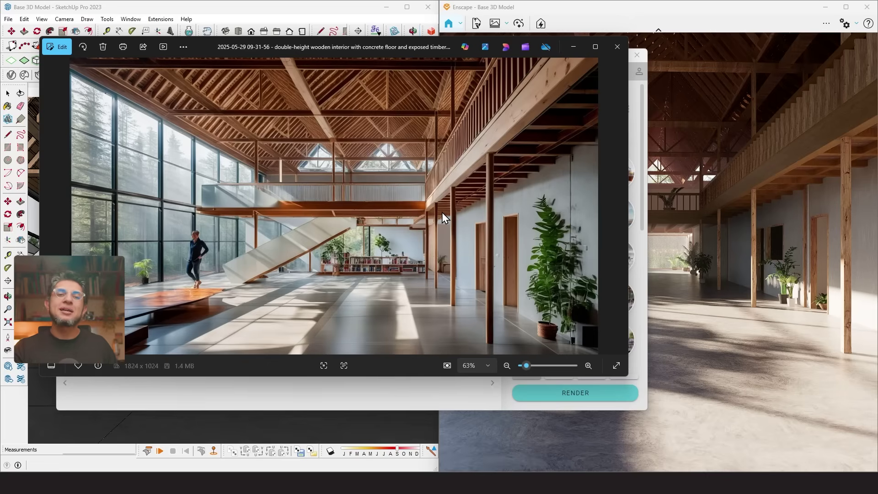
pyautogui.press('Left')
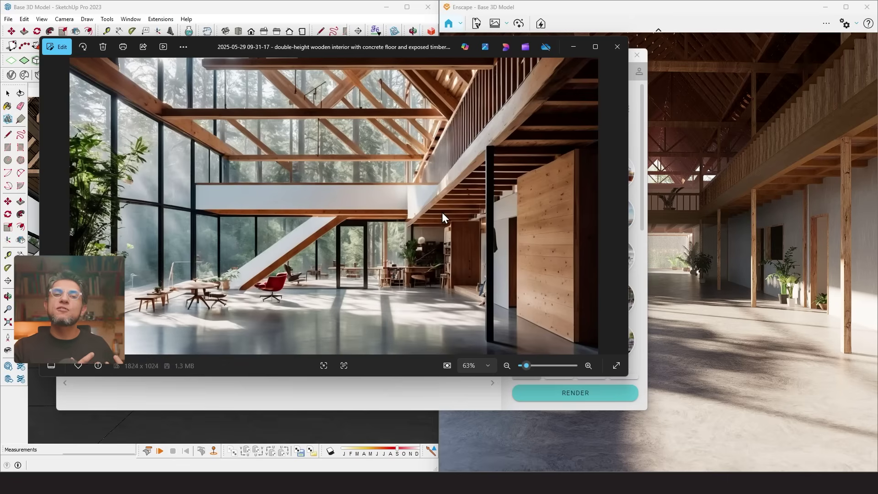
pyautogui.press('Left')
pyautogui.press('Left')
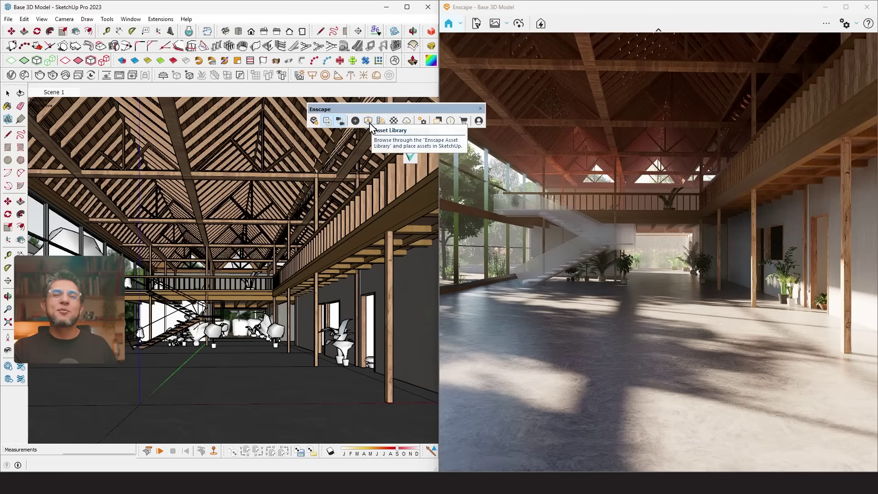
# Step: Add shrubs from the Enscape Asset Library outside the glass facade and spread them along the planting strip
pyautogui.click(369, 121)
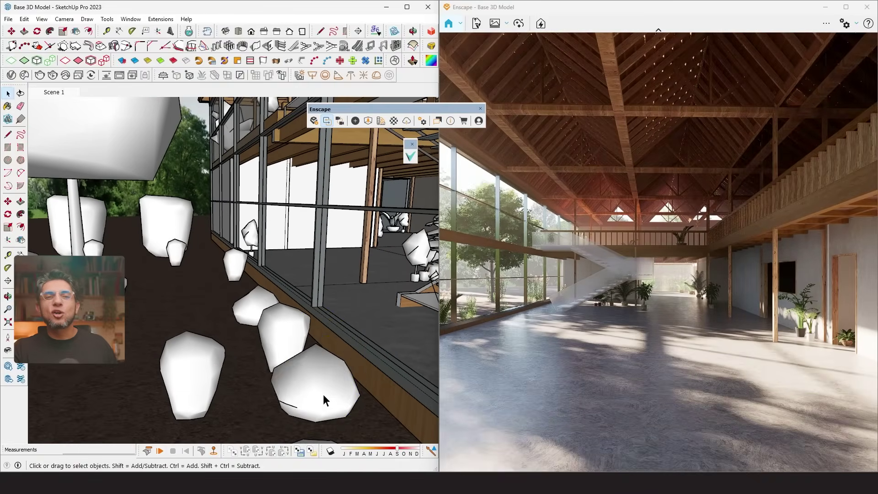
pyautogui.press('s')
pyautogui.press('m')
pyautogui.keyDown('ctrl'); pyautogui.moveTo(315, 403); pyautogui.dragTo(215, 306); pyautogui.keyUp('ctrl')
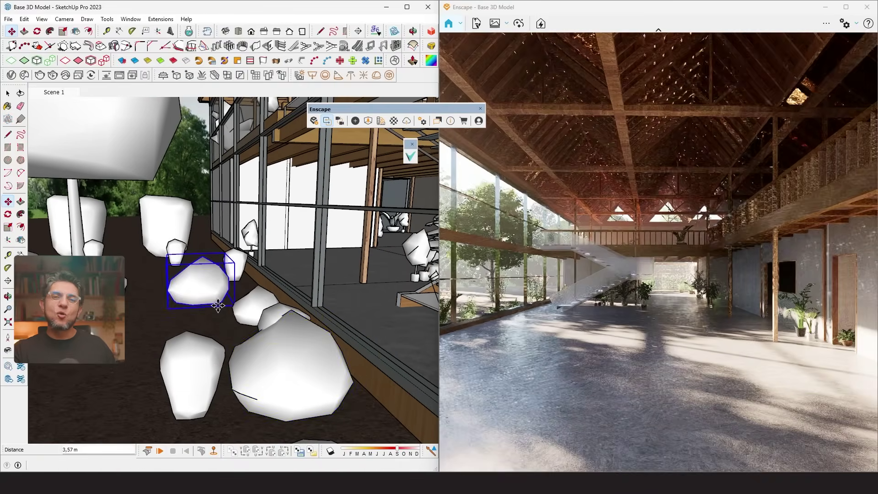
pyautogui.moveTo(215, 305); pyautogui.dragTo(257, 320, button='middle')
pyautogui.keyDown('ctrl'); pyautogui.moveTo(215, 304); pyautogui.dragTo(247, 389); pyautogui.keyUp('ctrl')
pyautogui.press('s')
pyautogui.moveTo(286, 313); pyautogui.dragTo(314, 327)
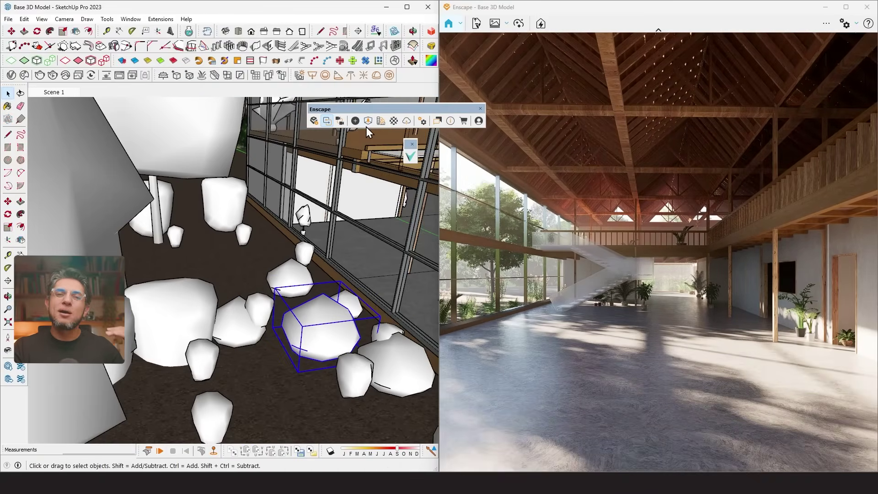
# Step: Place small ground plants between the shrubs outside and an open shelving unit against the interior wall from the Asset Library
pyautogui.click(368, 121)
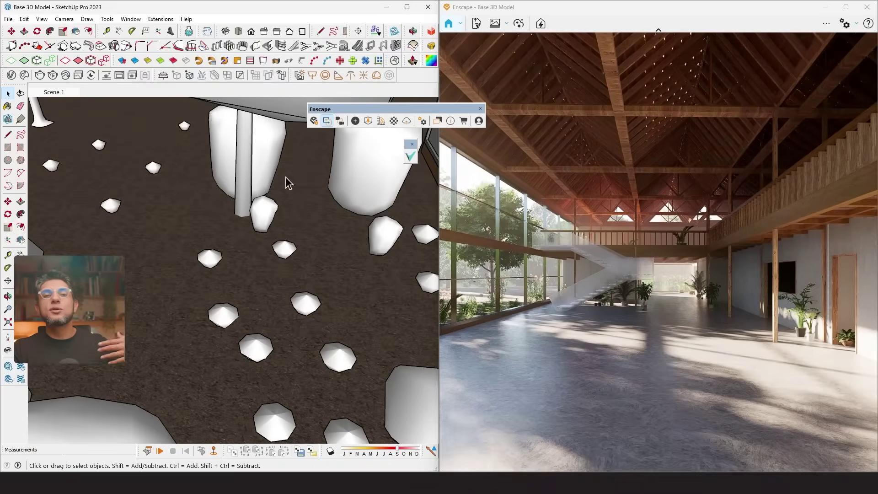
pyautogui.click(368, 121)
pyautogui.click(676, 141)
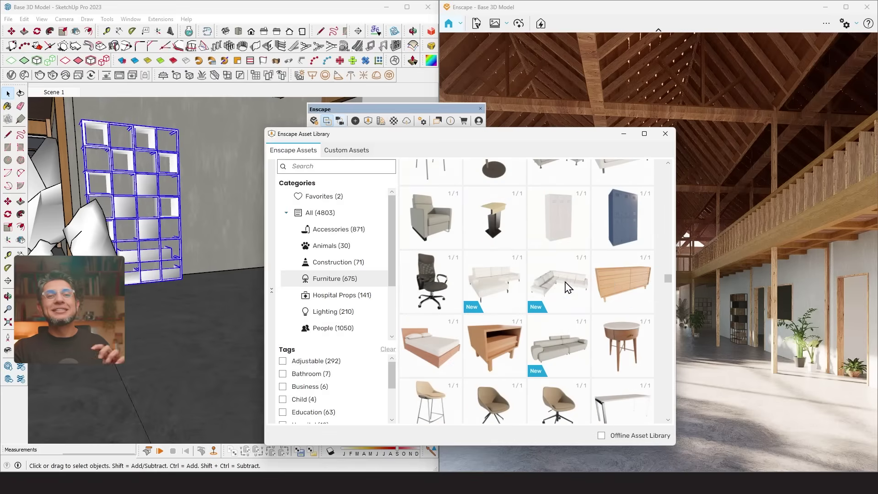
# Step: Place the white corner sofa from the Furniture category on the floor near the glass facade and rotate it 90 degrees
pyautogui.click(567, 283)
pyautogui.scroll(-5, 311, 313)
pyautogui.moveTo(290, 313)
pyautogui.mouseDown(button='middle')
pyautogui.moveTo(151, 277)
pyautogui.moveTo(202, 289)
pyautogui.moveTo(279, 334)
pyautogui.moveTo(190, 349)
pyautogui.mouseUp(button='middle')
pyautogui.click(190, 349)
pyautogui.click(224, 366)
pyautogui.click(209, 326)
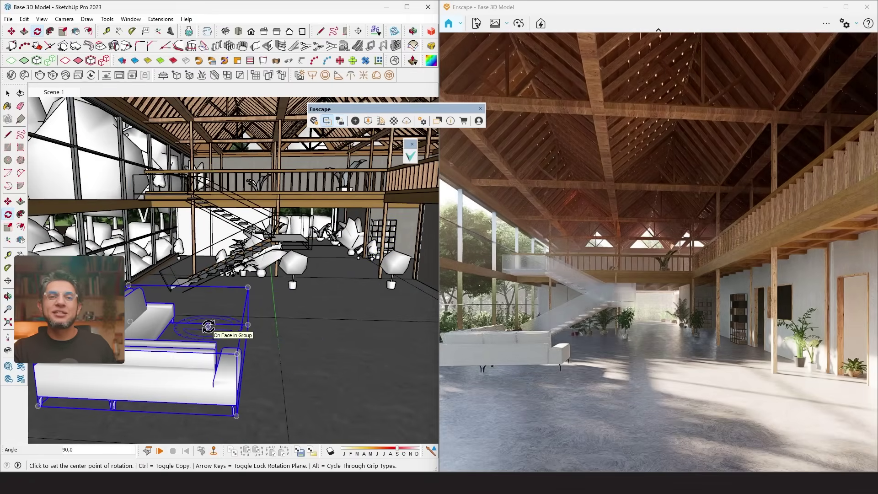
# Step: Move the white corner sofa about 2.31 m across the concrete floor
pyautogui.scroll(-2, 216, 336)
pyautogui.moveTo(217, 336); pyautogui.dragTo(280, 314, button='middle')
pyautogui.press('m')
pyautogui.click(288, 320)
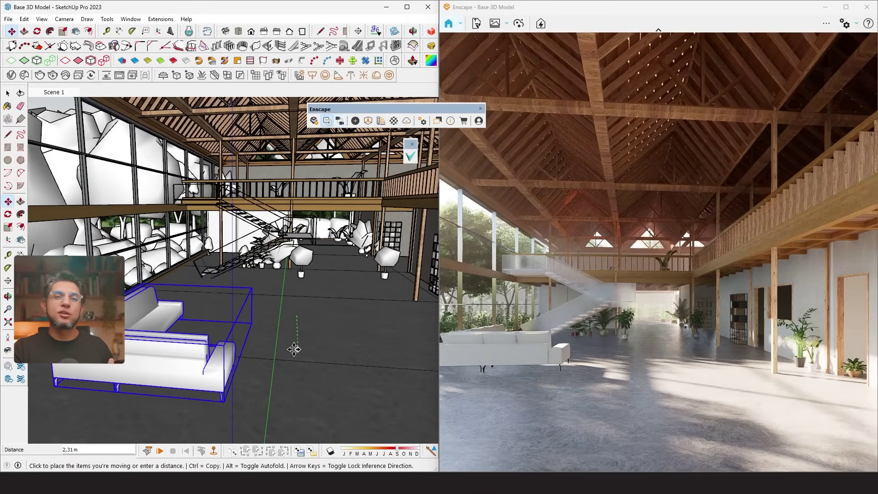
pyautogui.click(294, 352)
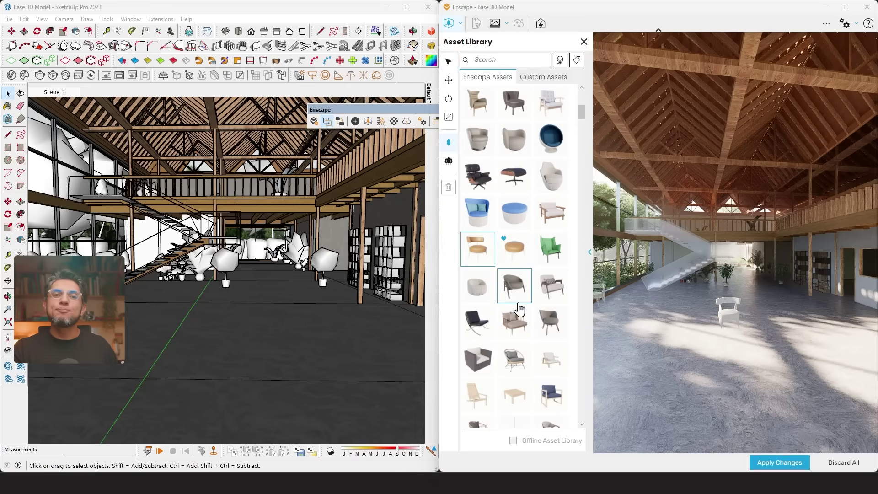
# Step: Place assorted chairs, sofas, tables and cabinets across the hall floor in the Enscape view and apply the changes to the model
pyautogui.scroll(-14, 516, 295)
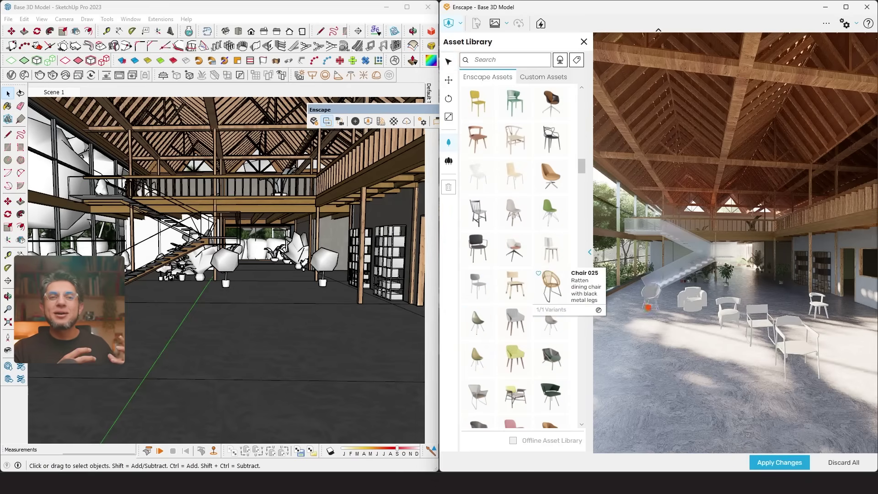
pyautogui.scroll(-10, 549, 298)
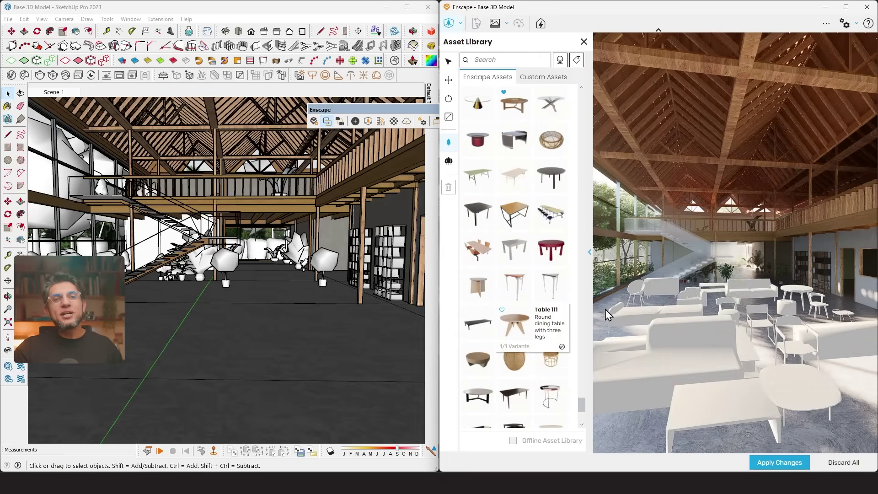
pyautogui.click(605, 309)
pyautogui.scroll(-5, 553, 306)
pyautogui.click(779, 462)
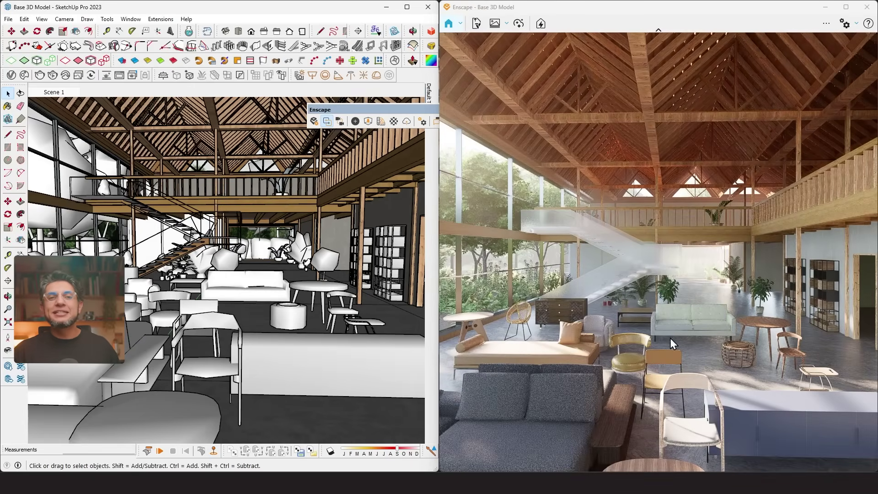
# Step: Move the large dark grey sofa toward the glass facade and rotate it 90 degrees
pyautogui.click(212, 328)
pyautogui.moveTo(212, 328); pyautogui.dragTo(267, 293, button='middle')
pyautogui.scroll(-3, 104, 390)
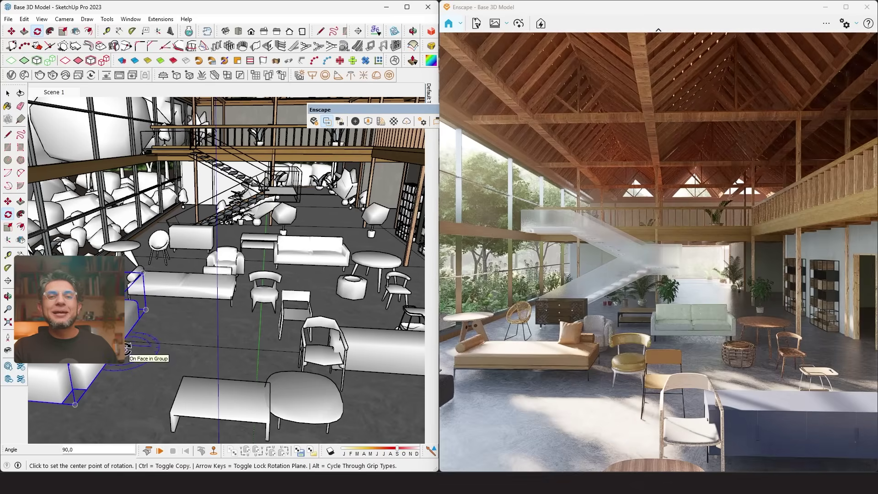
# Step: Reposition the foreground coffee tables toward the grey sofa and turn the wooden armchair to face them
pyautogui.click(304, 398)
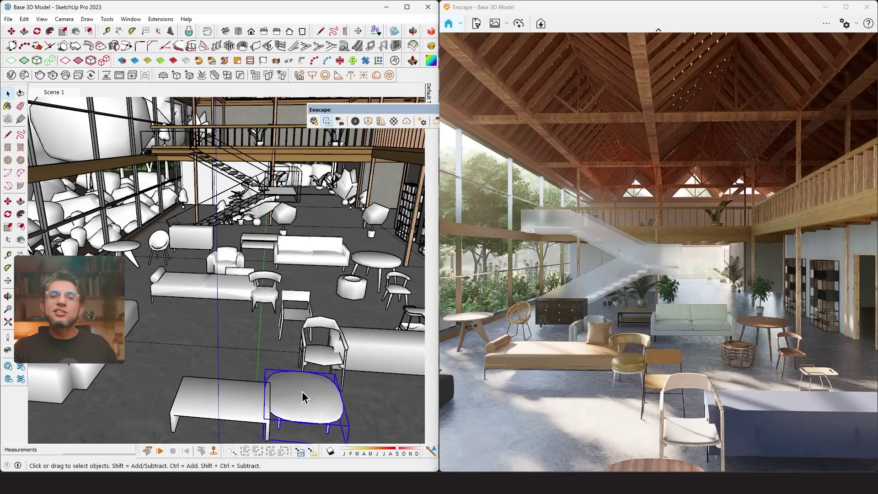
pyautogui.press('m')
pyautogui.click(342, 371)
pyautogui.click(323, 349)
pyautogui.press('q')
pyautogui.click(304, 406)
pyautogui.click(406, 358)
pyautogui.scroll(-3, 638, 349)
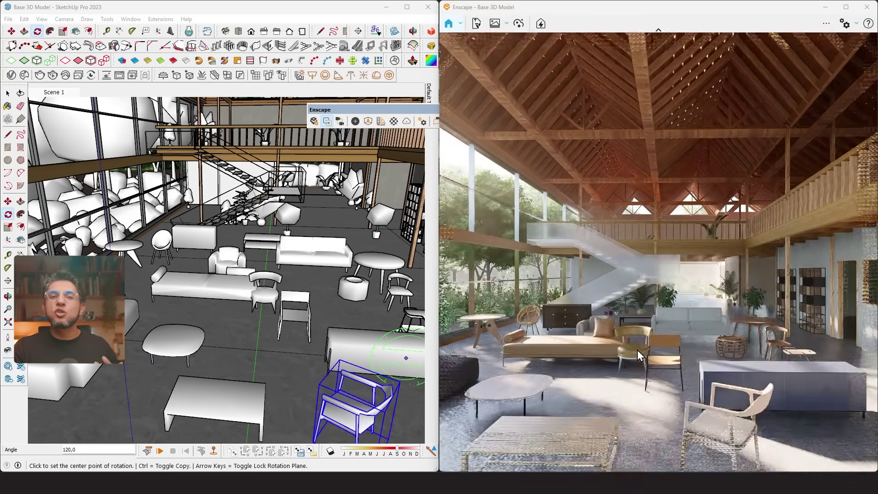
pyautogui.moveTo(221, 369); pyautogui.dragTo(147, 366, button='middle')
# Step: Move the long blue sideboard in front of the daybed, behind the coffee tables
pyautogui.press('space')
pyautogui.click(295, 362)
pyautogui.press('m')
pyautogui.click(398, 383)
pyautogui.click(253, 338)
pyautogui.press('space')
pyautogui.click(258, 330)
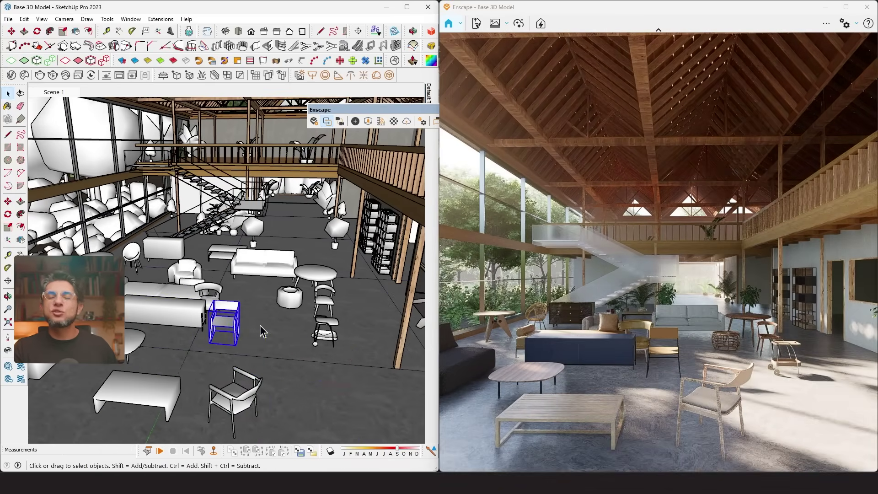
# Step: Rotate the yellow metal-frame chair toward the coffee tables
pyautogui.click(225, 320)
pyautogui.press('m')
pyautogui.press('q')
pyautogui.press('space')
pyautogui.moveTo(277, 347); pyautogui.dragTo(348, 338, button='middle')
# Step: Shift the oval coffee table behind the rectangular one and move the dark grey sofa closer to the seating group
pyautogui.click(219, 318)
pyautogui.press('m')
pyautogui.click(283, 322)
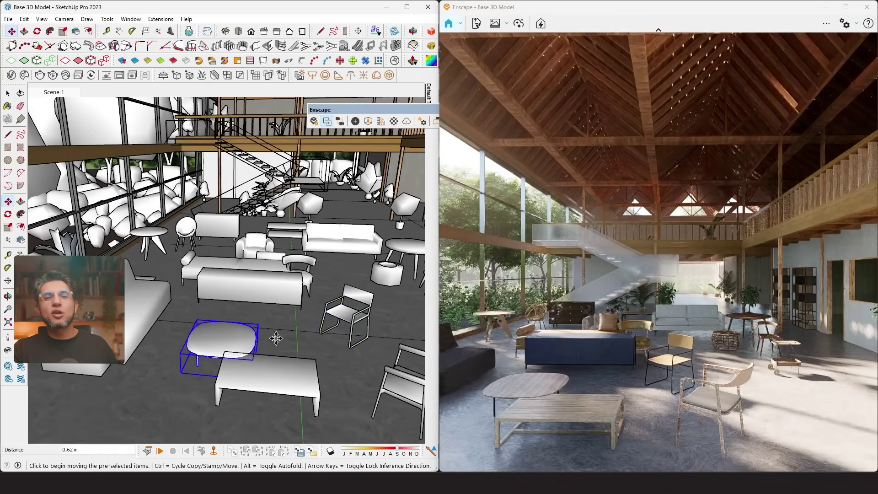
pyautogui.click(297, 338)
pyautogui.click(153, 320)
pyautogui.click(183, 341)
pyautogui.click(195, 342)
# Step: Move the daybed about 8.35 m back to the far end of the hall, beside the potted plant
pyautogui.moveTo(195, 342); pyautogui.dragTo(196, 324, button='middle')
pyautogui.scroll(3, 256, 274)
pyautogui.click(219, 330)
pyautogui.click(314, 257)
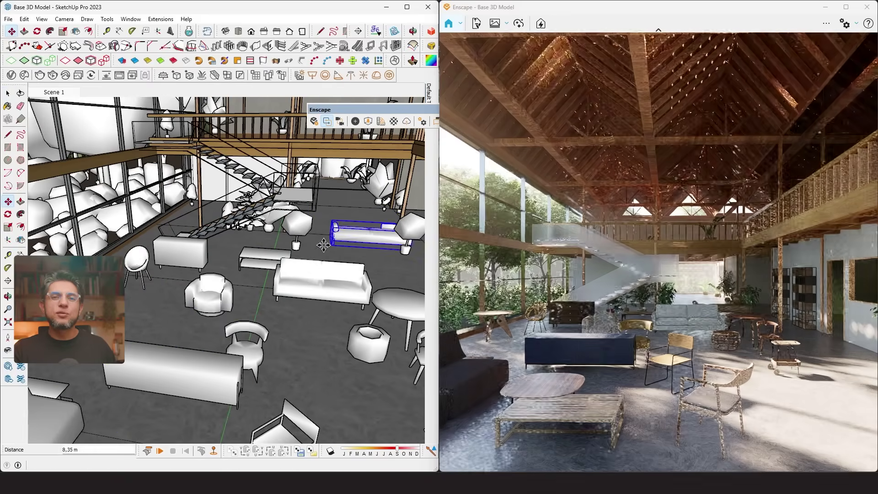
# Step: Turn the light two-seat sofa sideways so it faces the glass facade, next to the woven stool
pyautogui.press('space')
pyautogui.click(317, 281)
pyautogui.press('m')
pyautogui.click(316, 310)
pyautogui.click(255, 405)
# Step: Rotate the rounded yellow chair and move it beside the rattan chair near the glass facade
pyautogui.press('space')
pyautogui.click(257, 363)
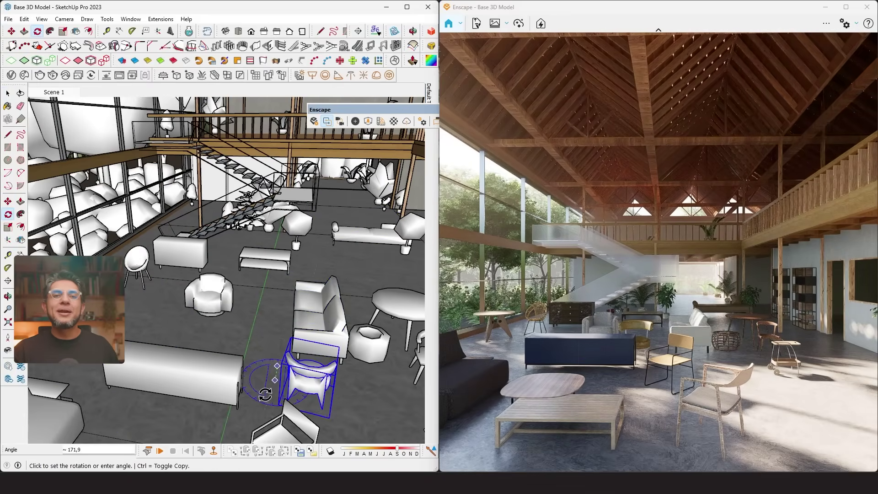
pyautogui.press('m')
pyautogui.click(265, 394)
pyautogui.click(270, 359)
pyautogui.scroll(4, 117, 274)
pyautogui.click(171, 279)
pyautogui.press('m')
pyautogui.click(223, 372)
pyautogui.press('space')
# Step: Rotate the rattan chair and the rounded yellow chair inward toward the seating group
pyautogui.click(177, 402)
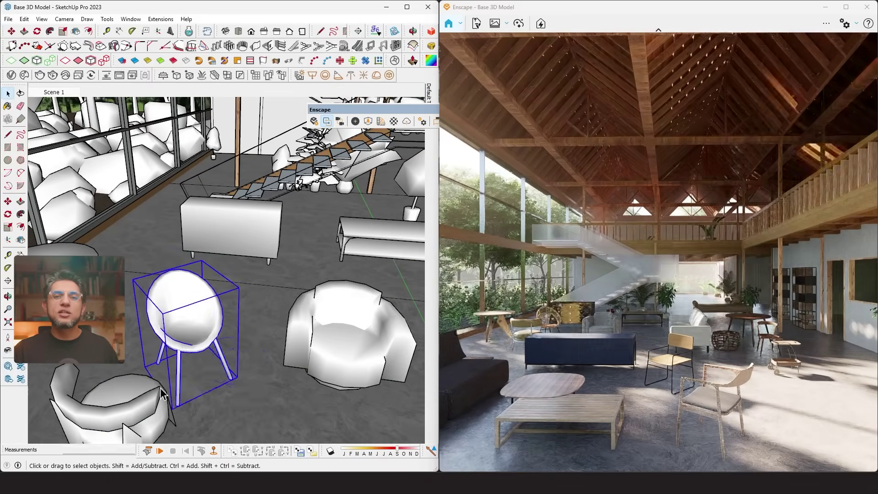
pyautogui.press('q')
pyautogui.moveTo(235, 367); pyautogui.dragTo(208, 288, button='middle')
pyautogui.click(216, 336)
pyautogui.click(233, 331)
pyautogui.press('m')
pyautogui.press('space')
# Step: Move the rectangular coffee table between the armchair and light sofa, and shift the blue sideboard about 0.33 m
pyautogui.click(208, 289)
pyautogui.click(318, 373)
pyautogui.press('m')
pyautogui.click(292, 286)
pyautogui.click(340, 274)
pyautogui.click(324, 320)
pyautogui.click(256, 320)
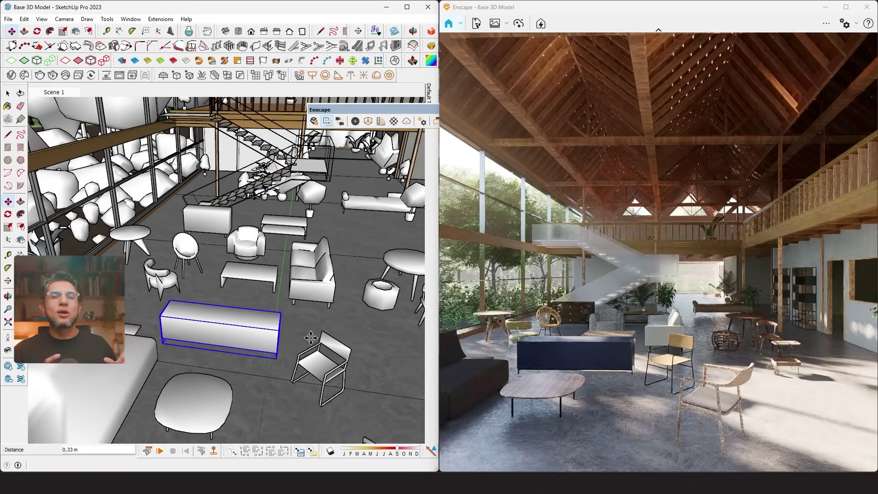
# Step: Move the yellow metal-frame chair and the wooden armchair together at the end of the blue sideboard
pyautogui.scroll(-3, 306, 332)
pyautogui.click(379, 315)
pyautogui.click(332, 368)
pyautogui.click(352, 276)
pyautogui.click(312, 319)
pyautogui.keyDown('shift'); pyautogui.click(366, 320); pyautogui.keyUp('shift')
pyautogui.click(361, 353)
# Step: Nudge the oval coffee table closer to the armchairs and move the serving trolley toward the side wall
pyautogui.click(262, 298)
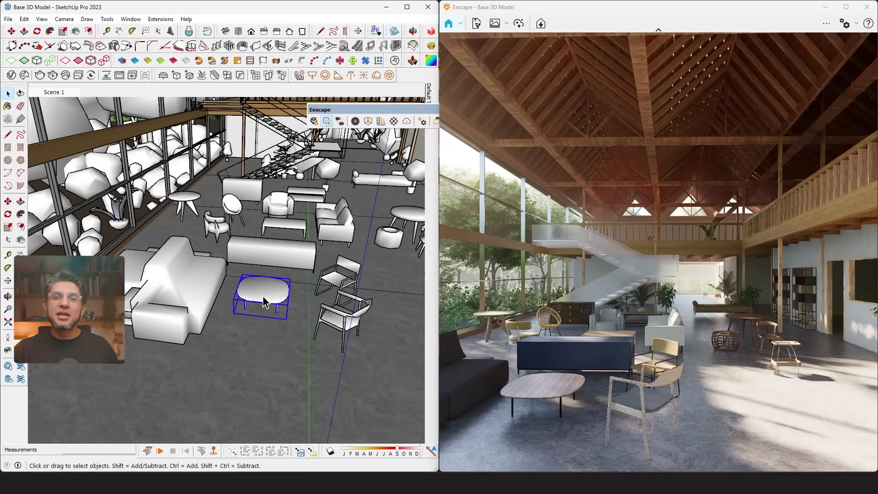
pyautogui.press('m')
pyautogui.click(259, 331)
pyautogui.click(337, 321)
pyautogui.keyDown('shift'); pyautogui.moveTo(403, 293); pyautogui.dragTo(384, 293, button='middle'); pyautogui.keyUp('shift')
pyautogui.click(337, 322)
pyautogui.click(386, 284)
# Step: Rotate the wooden dining chair toward the round table by the shelves
pyautogui.scroll(2, 326, 274)
pyautogui.click(325, 279)
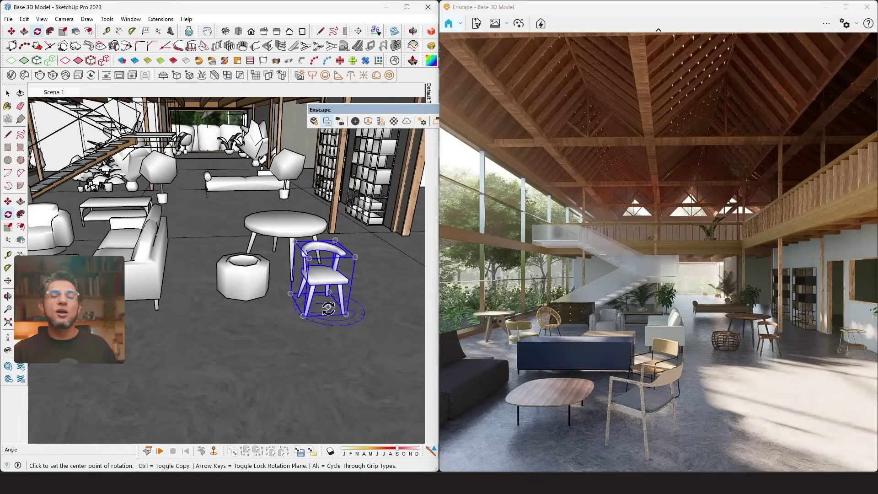
pyautogui.click(329, 305)
pyautogui.click(335, 307)
pyautogui.press('space')
# Step: Move the dark cabinet from beside the glass facade to the space behind the staircase
pyautogui.scroll(-3, 290, 227)
pyautogui.moveTo(290, 228); pyautogui.dragTo(130, 243, button='middle')
pyautogui.scroll(4, 130, 242)
pyautogui.click(120, 244)
pyautogui.press('m')
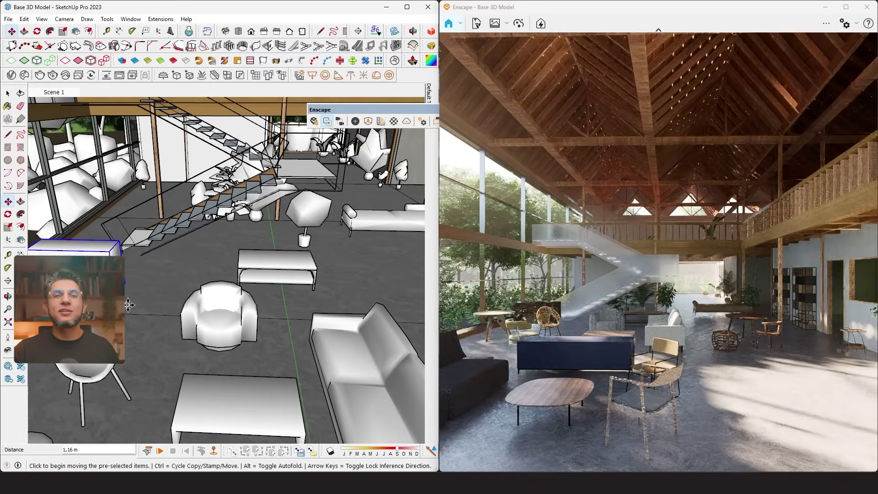
pyautogui.click(177, 290)
pyautogui.click(196, 235)
pyautogui.press('ctrl')
pyautogui.click(195, 235)
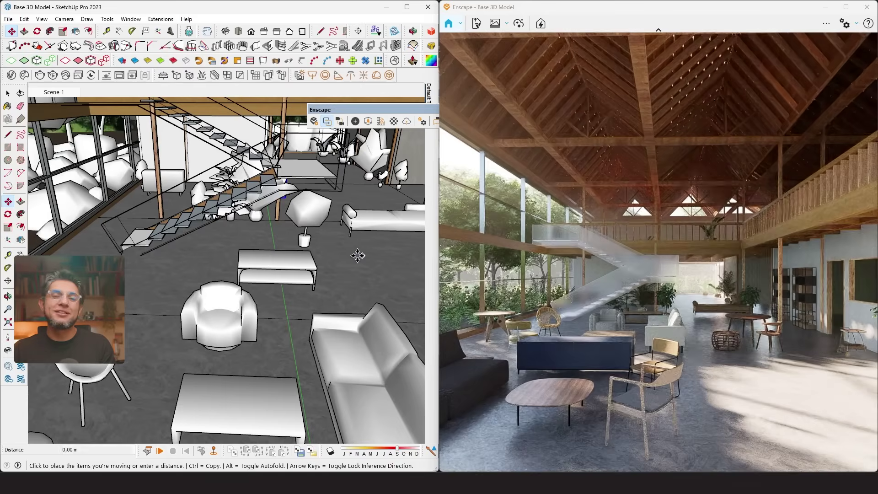
# Step: Move the daybed deeper into the rear bay, against the side wall near the plants
pyautogui.keyDown('shift'); pyautogui.moveTo(351, 255); pyautogui.dragTo(198, 274, button='middle'); pyautogui.keyUp('shift')
pyautogui.moveTo(277, 276); pyautogui.dragTo(208, 271, button='middle')
pyautogui.scroll(3, 320, 206)
pyautogui.keyDown('shift'); pyautogui.moveTo(320, 206); pyautogui.dragTo(289, 245, button='middle'); pyautogui.keyUp('shift')
pyautogui.click(228, 383)
pyautogui.click(247, 281)
pyautogui.moveTo(247, 282)
pyautogui.mouseDown(button='middle')
pyautogui.moveTo(303, 235)
pyautogui.moveTo(249, 298)
pyautogui.mouseUp(button='middle')
pyautogui.click(249, 298)
pyautogui.click(273, 260)
pyautogui.press('space')
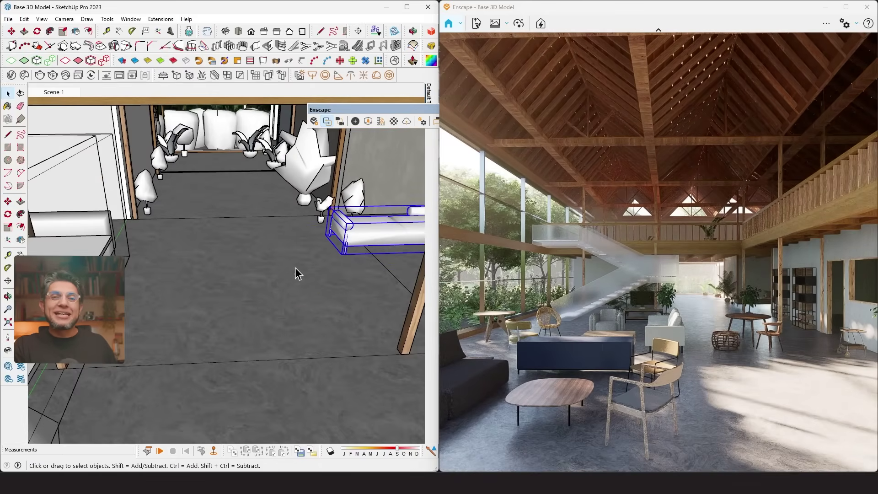
# Step: Move the round dining table, its wooden chair and the woven stool farther back toward the shelving units
pyautogui.scroll(-5, 285, 411)
pyautogui.moveTo(284, 412); pyautogui.dragTo(293, 306, button='middle')
pyautogui.click(283, 302)
pyautogui.keyDown('shift'); pyautogui.click(251, 339); pyautogui.keyUp('shift')
pyautogui.keyDown('shift'); pyautogui.click(306, 341); pyautogui.keyUp('shift')
pyautogui.press('m')
pyautogui.click(311, 363)
pyautogui.click(284, 338)
# Step: Make rotated copies of the wooden dining chair around the round table
pyautogui.press('space')
pyautogui.scroll(4, 275, 292)
pyautogui.click(336, 348)
pyautogui.press('q')
pyautogui.click(272, 336)
pyautogui.press('ctrl')
pyautogui.click(178, 300)
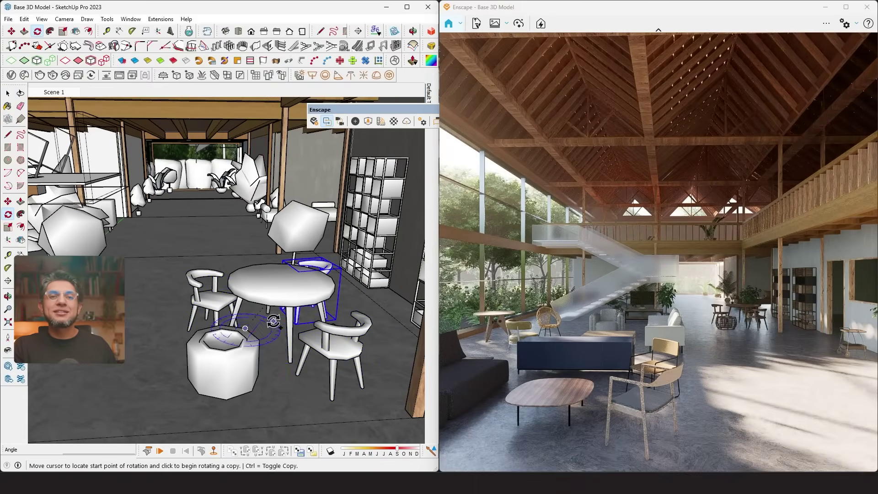
pyautogui.press('Escape')
pyautogui.scroll(4, 320, 263)
pyautogui.press('space')
# Step: Copy the round table with a wooden chair to the foreground in front of the potted plants
pyautogui.scroll(-5, 337, 266)
pyautogui.keyDown('shift'); pyautogui.click(300, 296); pyautogui.keyUp('shift')
pyautogui.moveTo(301, 296); pyautogui.dragTo(255, 269, button='middle')
pyautogui.press('m')
pyautogui.keyDown('ctrl'); pyautogui.click(223, 205); pyautogui.keyUp('ctrl')
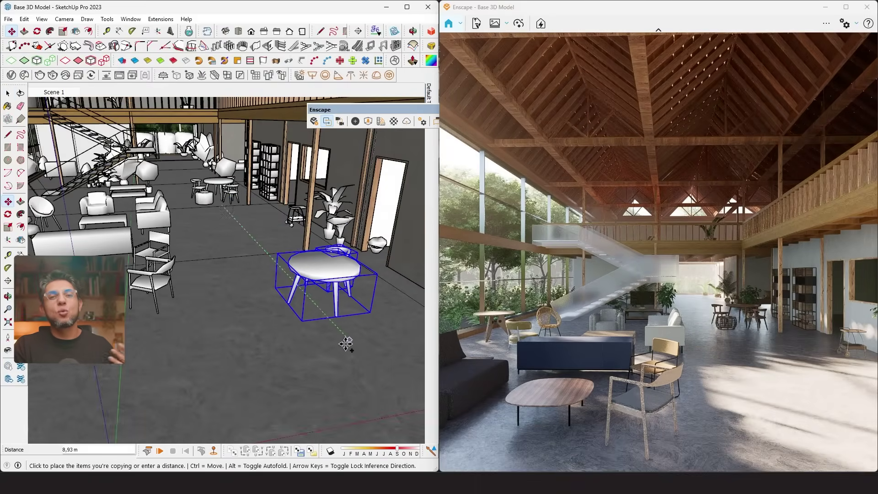
pyautogui.moveTo(251, 304); pyautogui.dragTo(275, 283, button='middle')
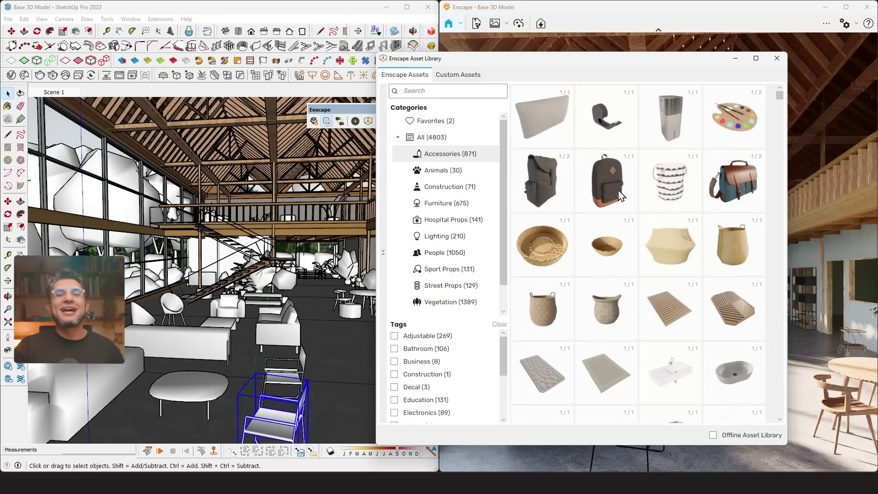
# Step: Place a set of books and vases and a round footed ornament from the Accessories assets on the two-tier table beneath the staircase
pyautogui.scroll(-2, 681, 177)
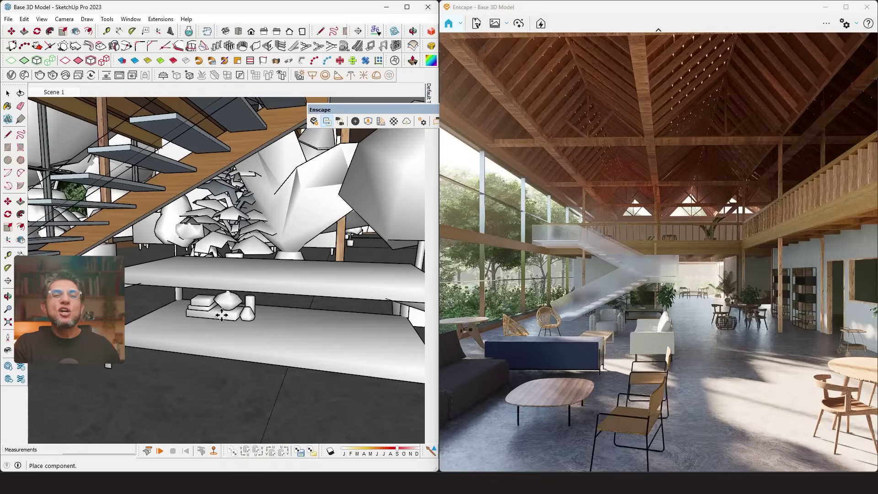
pyautogui.click(214, 322)
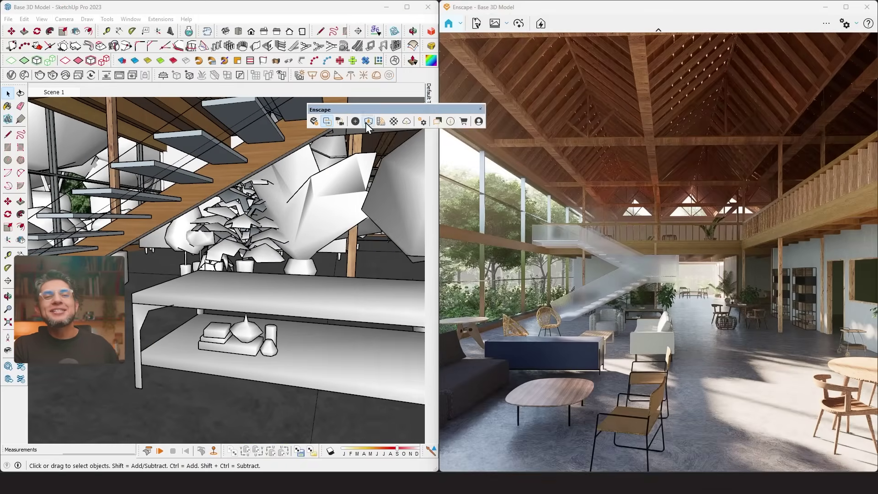
pyautogui.click(368, 122)
pyautogui.scroll(-4, 548, 242)
pyautogui.click(545, 243)
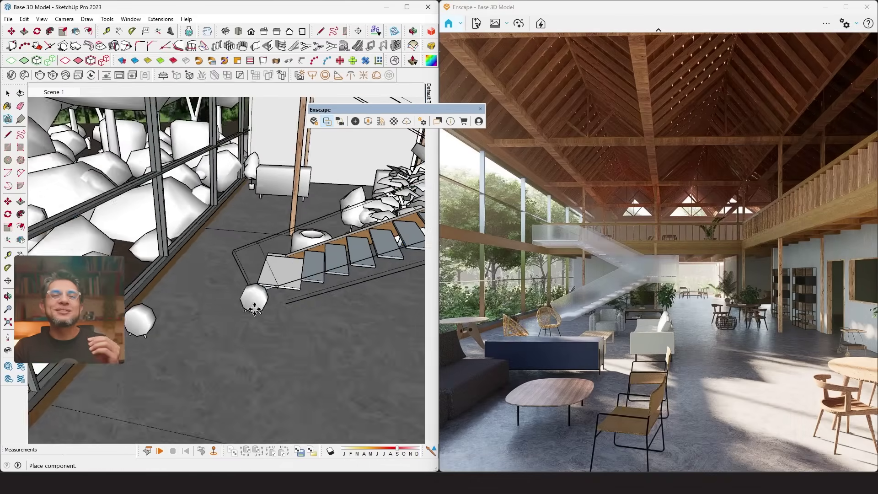
pyautogui.click(381, 121)
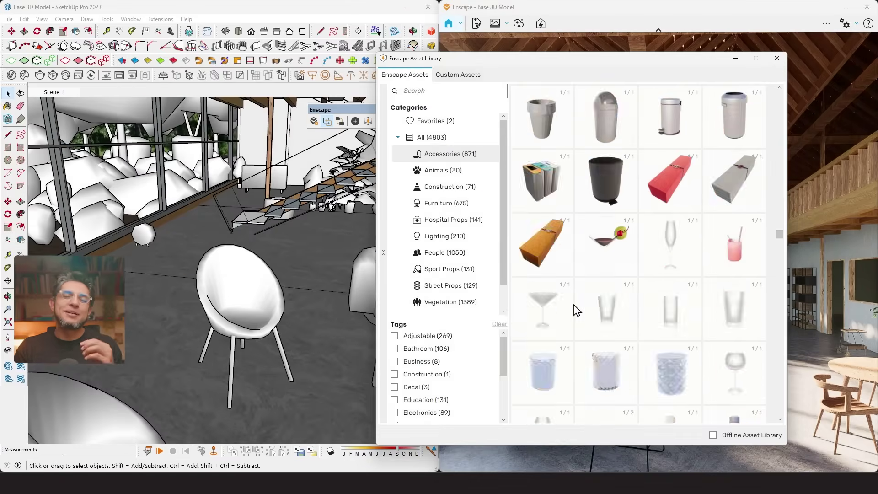
pyautogui.scroll(-3, 577, 311)
pyautogui.click(578, 311)
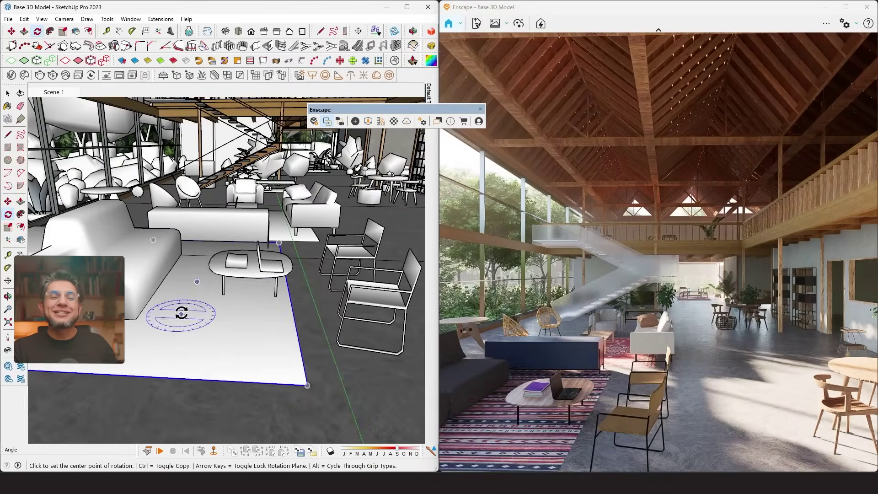
# Step: Lay rugs under the rear table and the foreground coffee table, and adjust the placement of another rug near the daybed
pyautogui.click(180, 321)
pyautogui.click(226, 369)
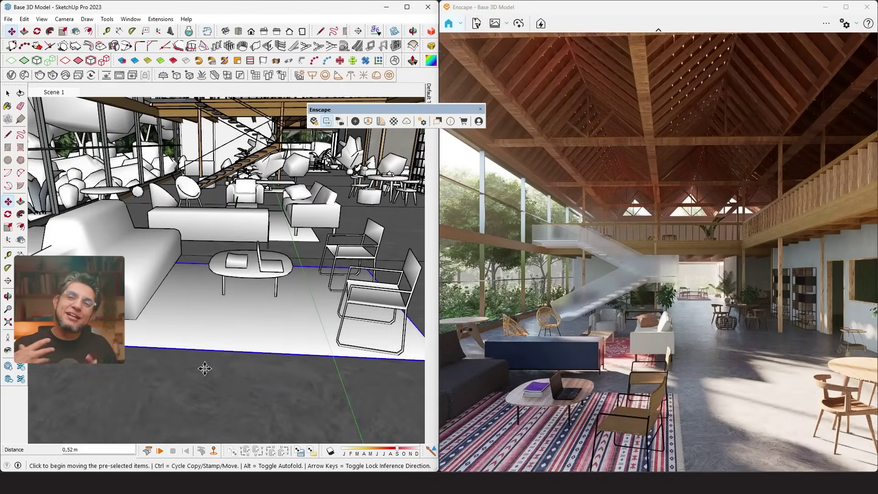
pyautogui.scroll(5, 190, 345)
pyautogui.moveTo(251, 310); pyautogui.dragTo(320, 320, button='middle')
pyautogui.click(585, 296)
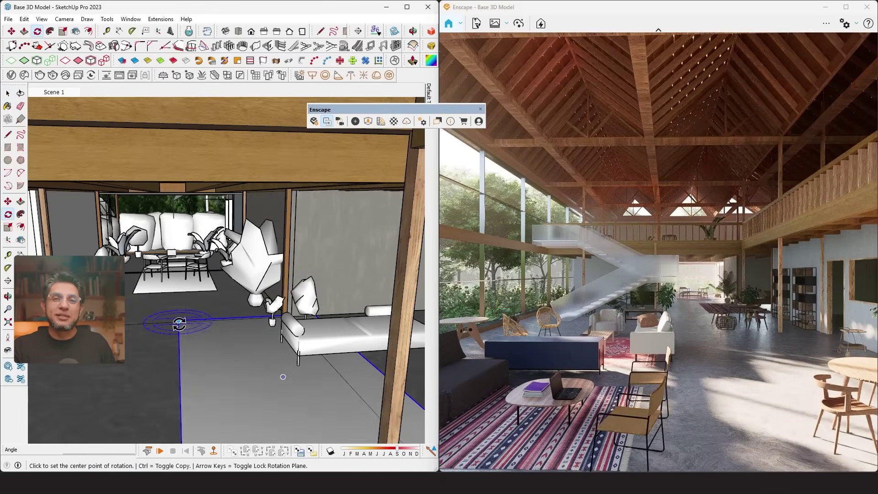
pyautogui.scroll(3, 199, 329)
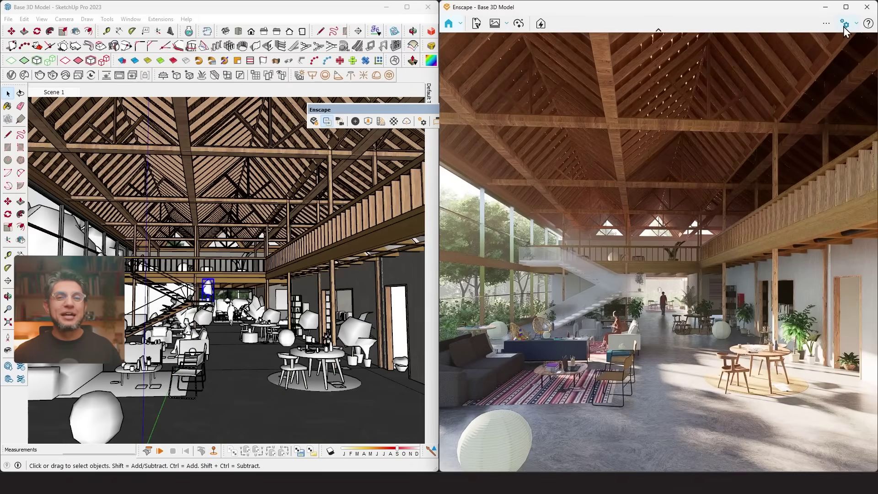
# Step: Set the Enscape camera's field of view to 56° and its exposure to 44%
pyautogui.click(845, 28)
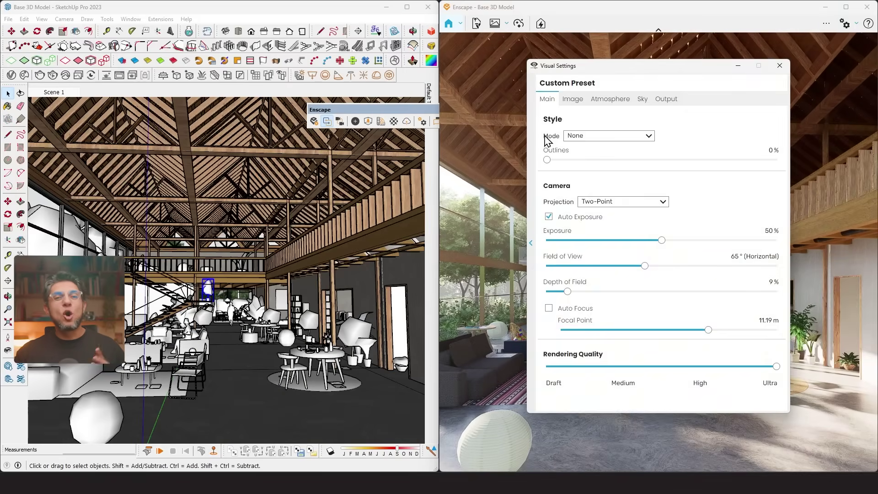
pyautogui.moveTo(631, 75); pyautogui.dragTo(235, 79)
pyautogui.moveTo(249, 270); pyautogui.dragTo(232, 269)
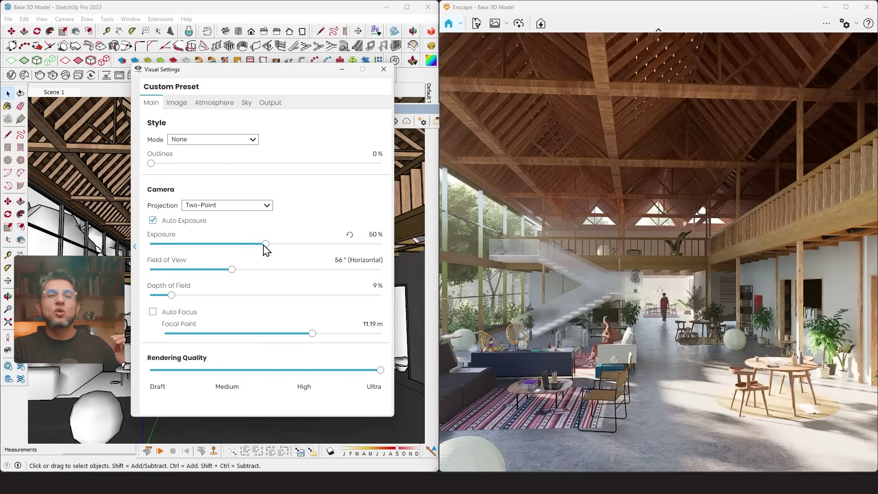
pyautogui.moveTo(265, 243)
pyautogui.mouseDown()
pyautogui.moveTo(236, 245)
pyautogui.moveTo(320, 245)
pyautogui.moveTo(254, 245)
pyautogui.mouseUp()
pyautogui.click(349, 234)
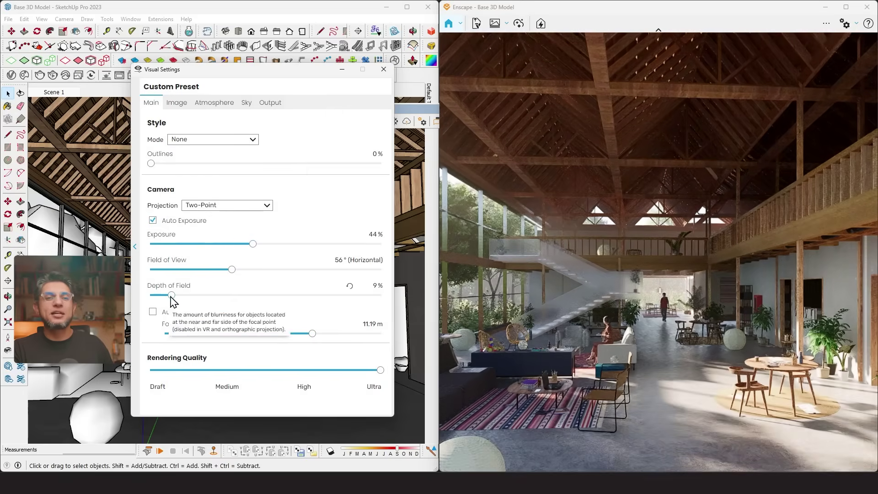
# Step: Test a stronger depth of field, set the focal point to 10.40 m, and reduce the blur again
pyautogui.moveTo(172, 295); pyautogui.dragTo(223, 296)
pyautogui.moveTo(305, 328); pyautogui.dragTo(309, 333)
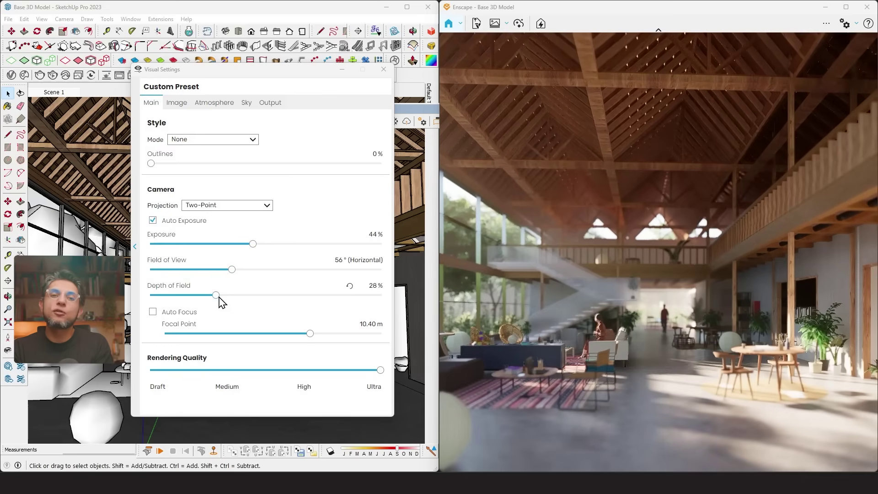
pyautogui.moveTo(216, 295); pyautogui.dragTo(151, 295)
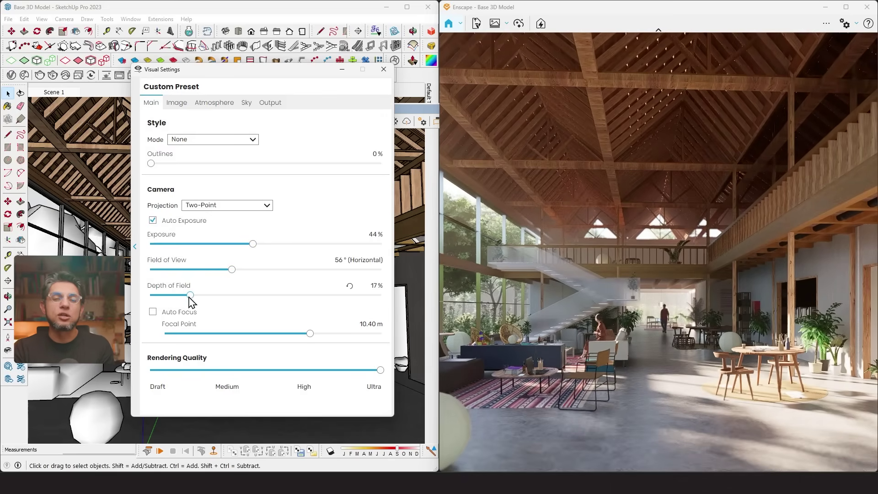
# Step: Set the atmosphere's fog intensity to 2% and the sun brightness to 1%
pyautogui.click(177, 102)
pyautogui.click(214, 103)
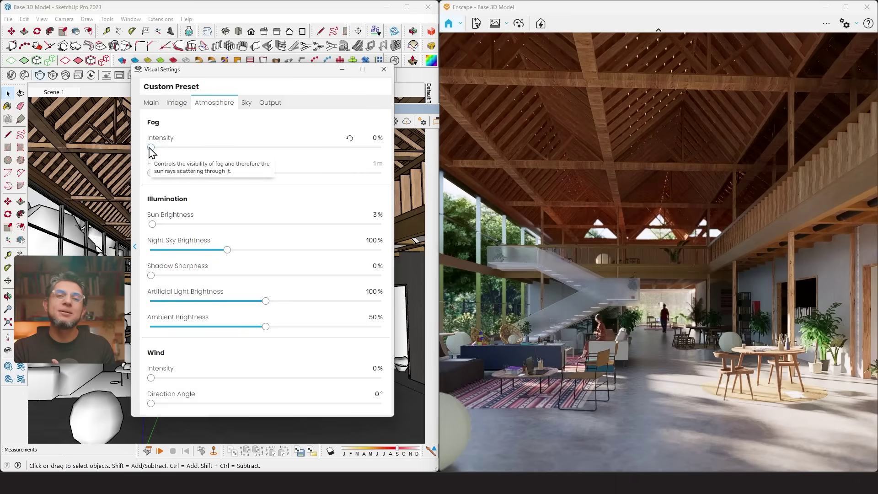
pyautogui.moveTo(150, 148); pyautogui.dragTo(152, 148)
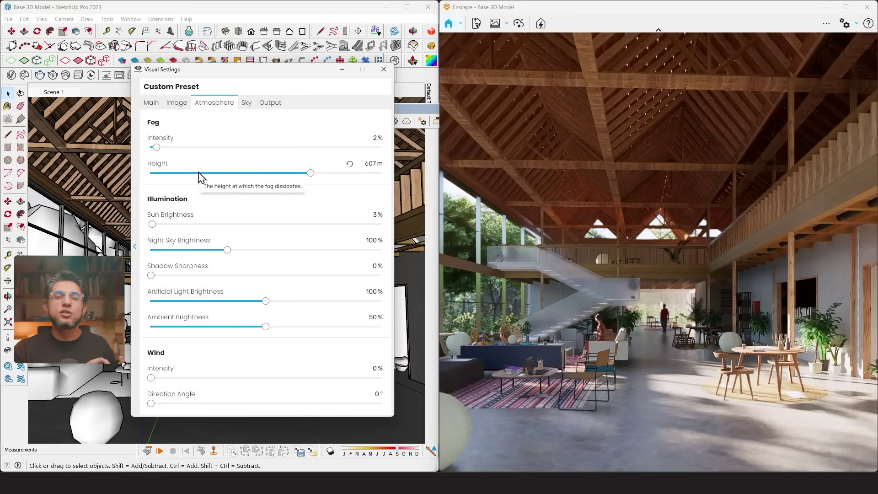
pyautogui.moveTo(153, 225); pyautogui.dragTo(150, 225)
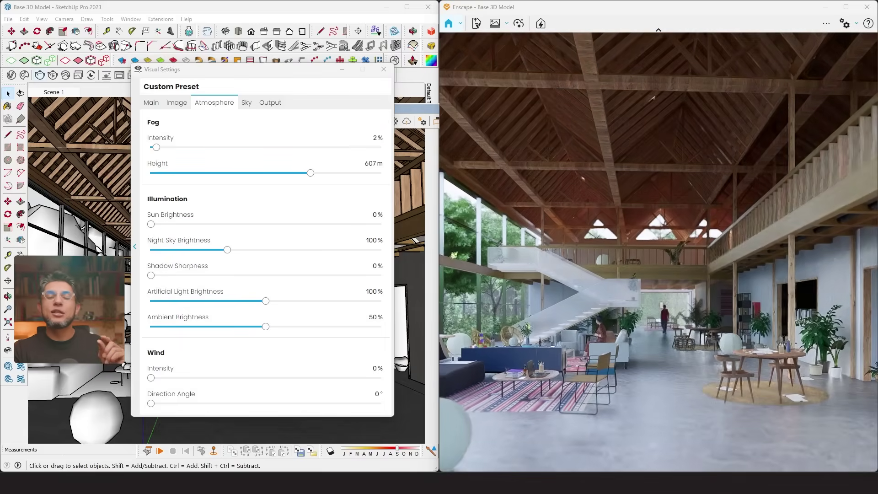
pyautogui.click(152, 224)
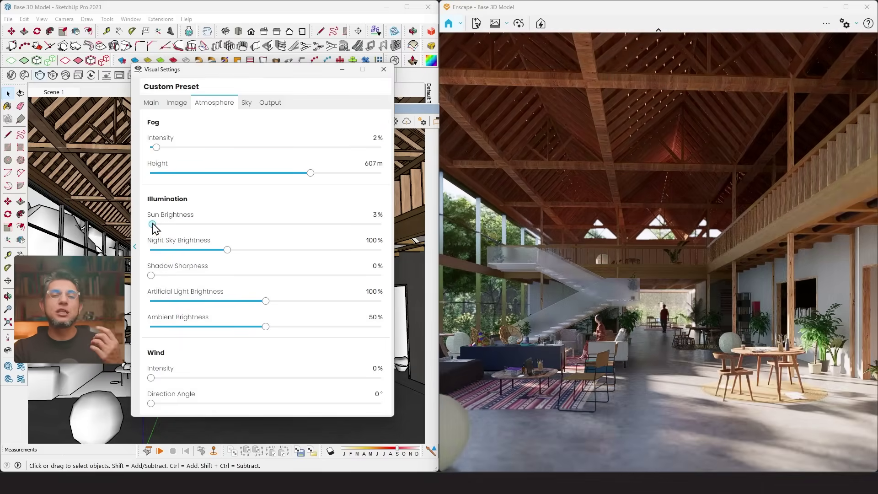
pyautogui.moveTo(152, 224); pyautogui.dragTo(151, 225)
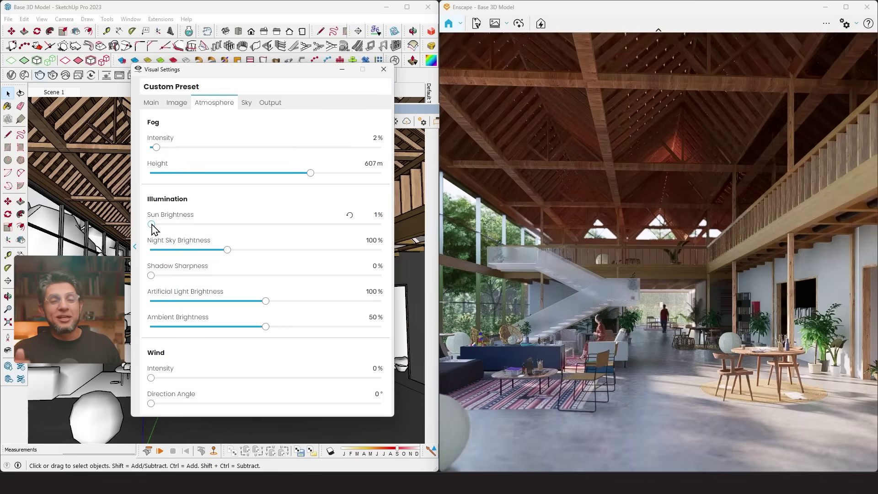
# Step: Lower the night sky brightness to 0%, cut the artificial light brightness sharply, and open the sky settings
pyautogui.moveTo(228, 250); pyautogui.dragTo(150, 249)
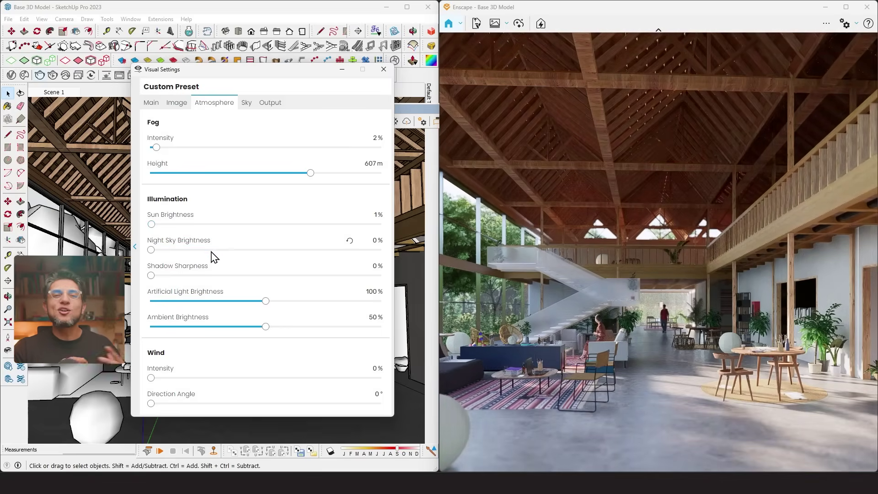
pyautogui.moveTo(266, 301); pyautogui.dragTo(154, 302)
pyautogui.click(247, 103)
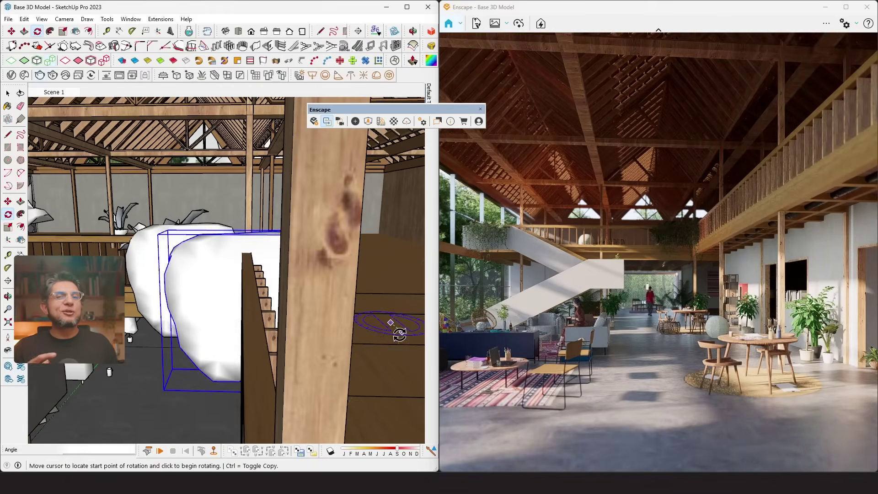
# Step: Rotate the large plant beside the mezzanine railing and move it into place
pyautogui.click(396, 329)
pyautogui.click(386, 313)
pyautogui.press('m')
pyautogui.click(379, 315)
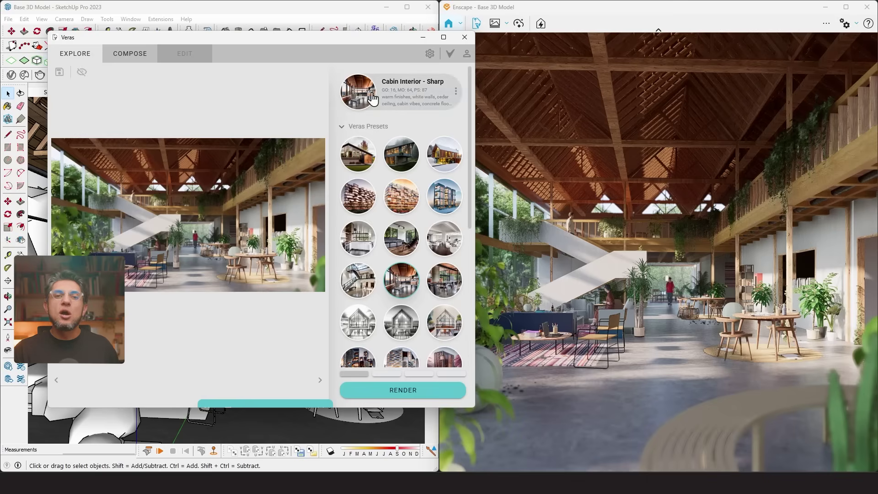
# Step: Render the view in Veras with the Cabin Interior - Sharp preset and inspect the result in an enlarged window
pyautogui.click(137, 61)
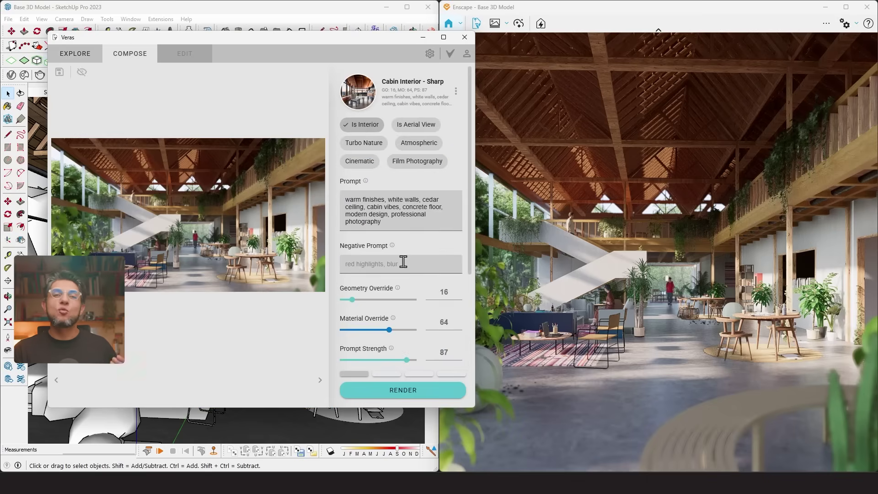
pyautogui.click(420, 399)
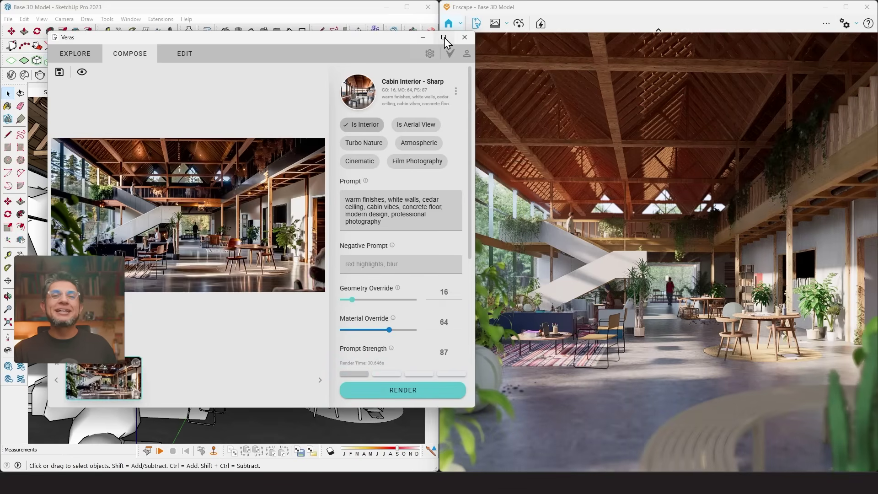
pyautogui.click(444, 38)
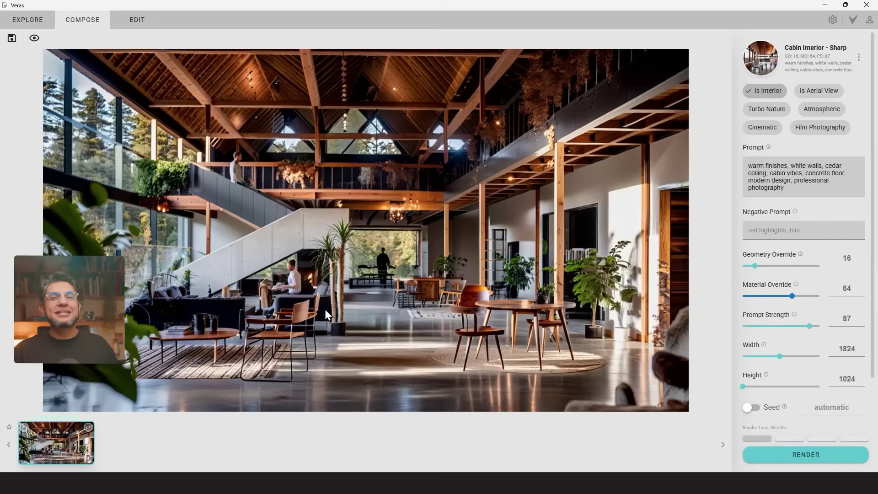
pyautogui.scroll(2, 271, 303)
pyautogui.scroll(-2, 271, 303)
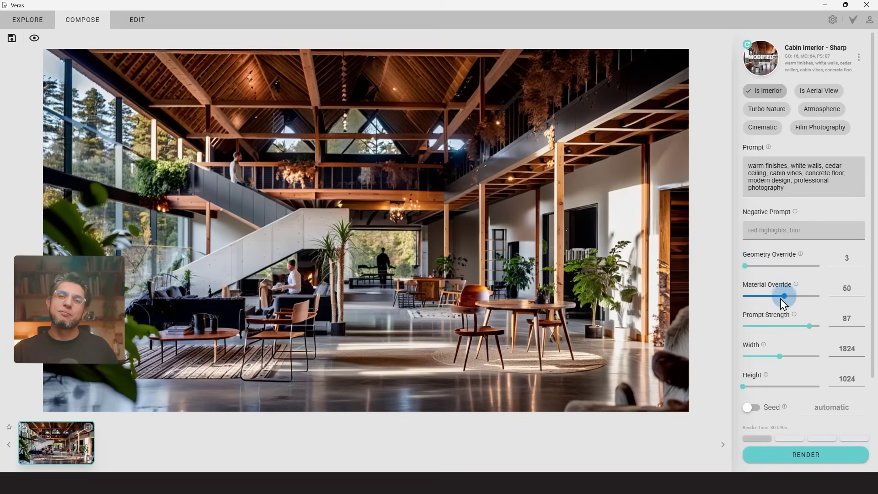
# Step: Set Geometry Override to 3 and Material Override to 18, and revise the prompt with concrete walls, wood structure, natural light and scandinavian
pyautogui.doubleClick(781, 166)
pyautogui.write('concrete')
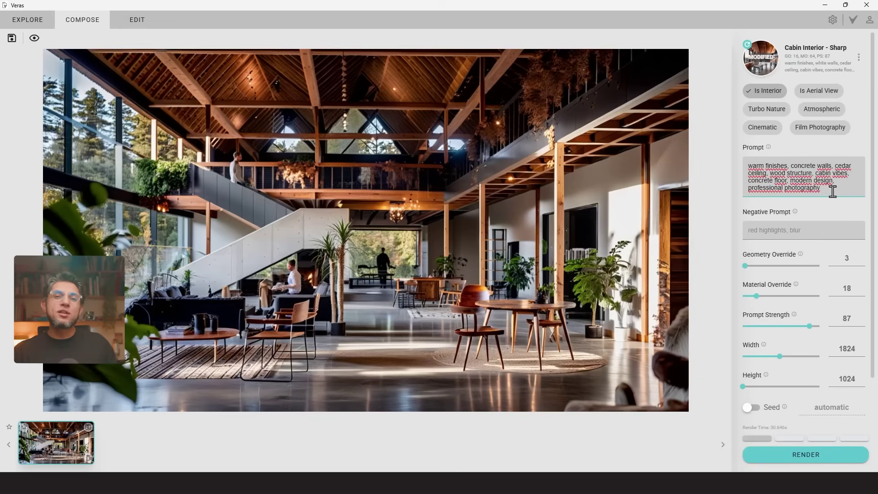
pyautogui.write('t, scandinavian, depth of field')
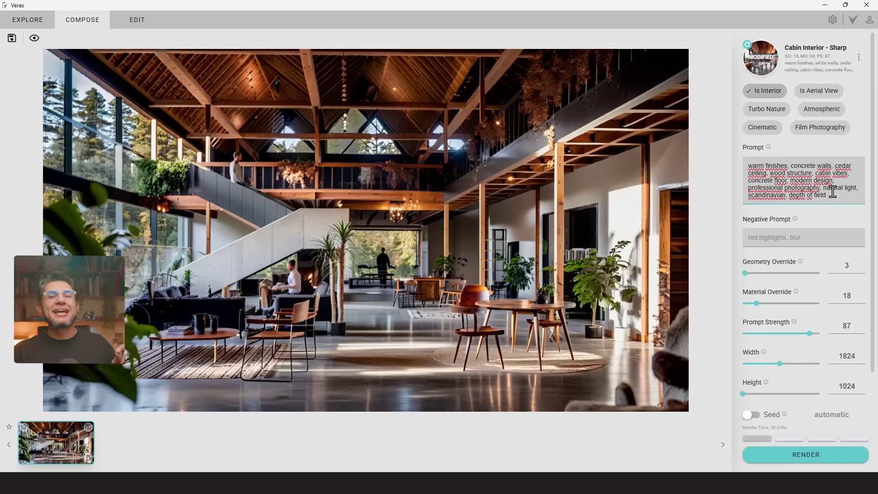
# Step: Enable the Atmospheric and Cinematic styles, render the revised prompt, and inspect the new image up close
pyautogui.scroll(-1, 846, 268)
pyautogui.scroll(1, 847, 267)
pyautogui.click(821, 109)
pyautogui.click(763, 127)
pyautogui.click(801, 455)
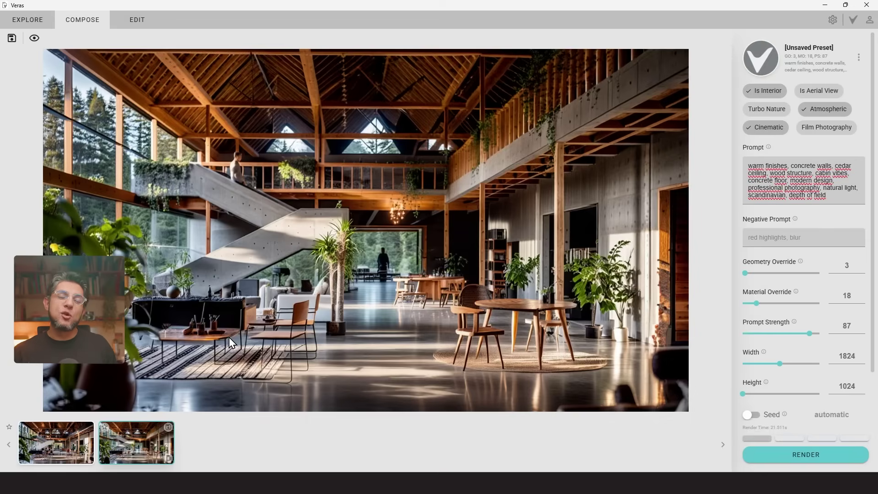
pyautogui.scroll(2, 265, 224)
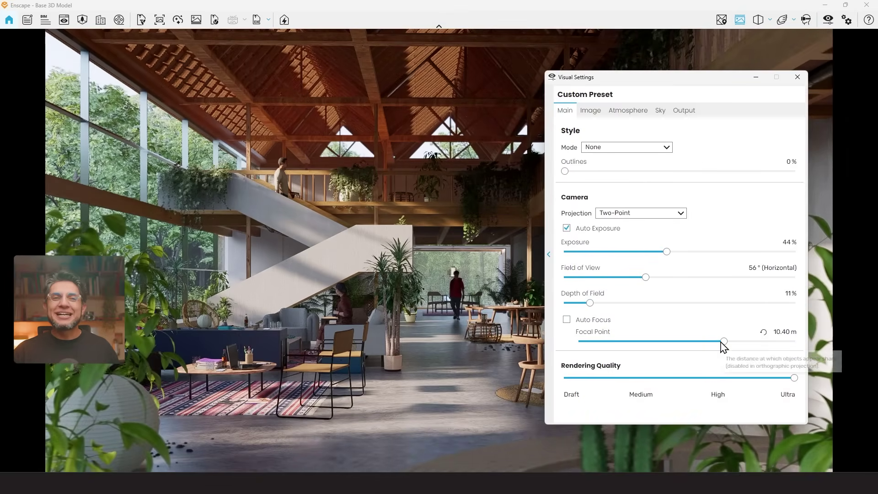
# Step: Switch to Enscape and set the camera's focal point to 7.87 m with an 11% depth of field
pyautogui.moveTo(722, 342); pyautogui.dragTo(715, 343)
pyautogui.moveTo(590, 303)
pyautogui.mouseDown()
pyautogui.moveTo(603, 303)
pyautogui.moveTo(590, 303)
pyautogui.mouseUp()
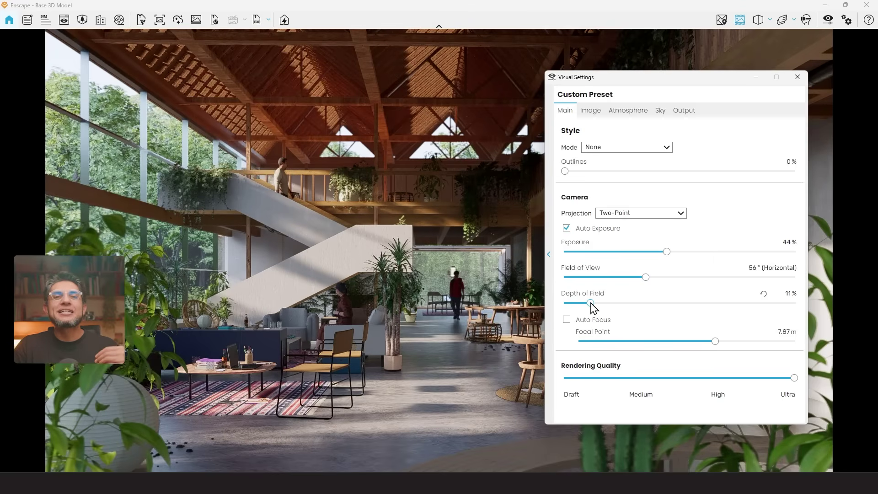